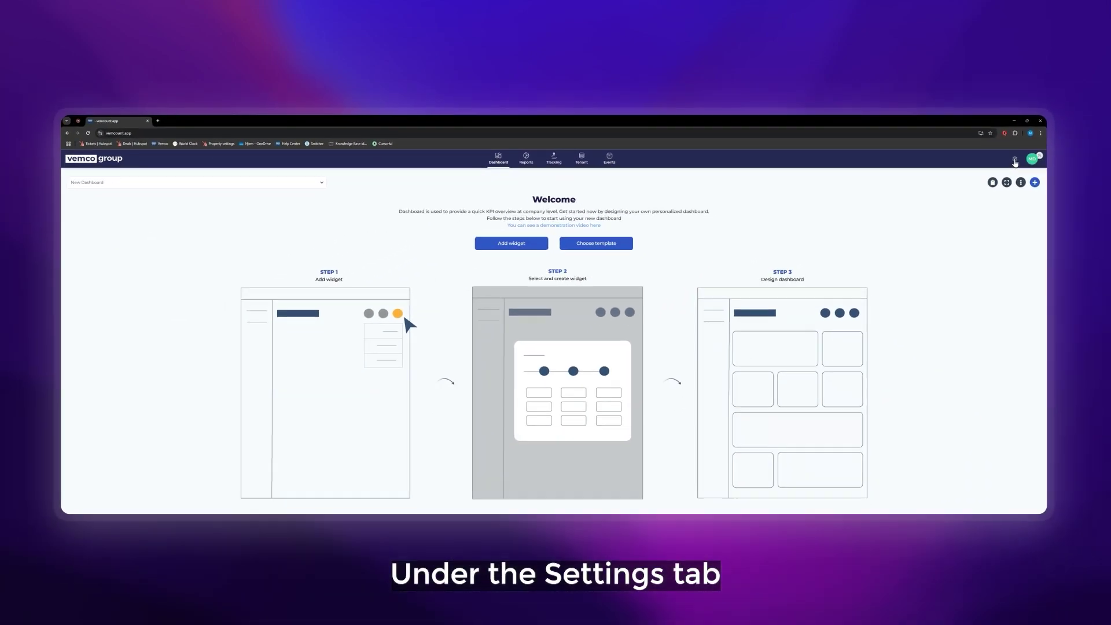
# Show the settings menu with Companies, Users, Views, Devices, Health Issues and Services.
pyautogui.moveTo(1013, 160)
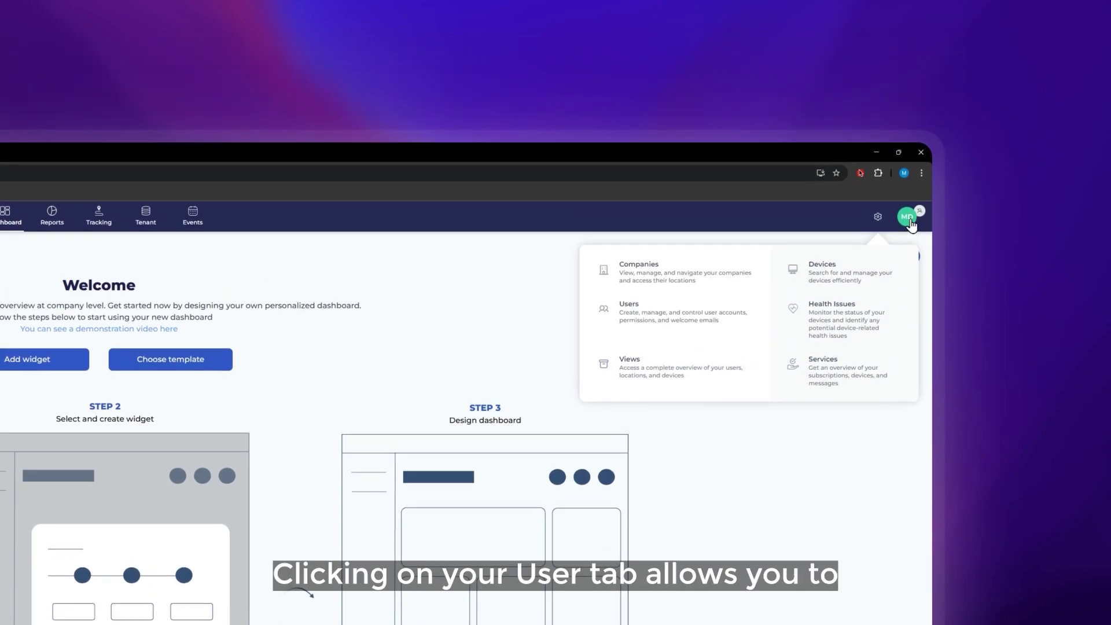
# View the MD avatar's personal options, such as language and password, then dismiss them.
pyautogui.click(907, 202)
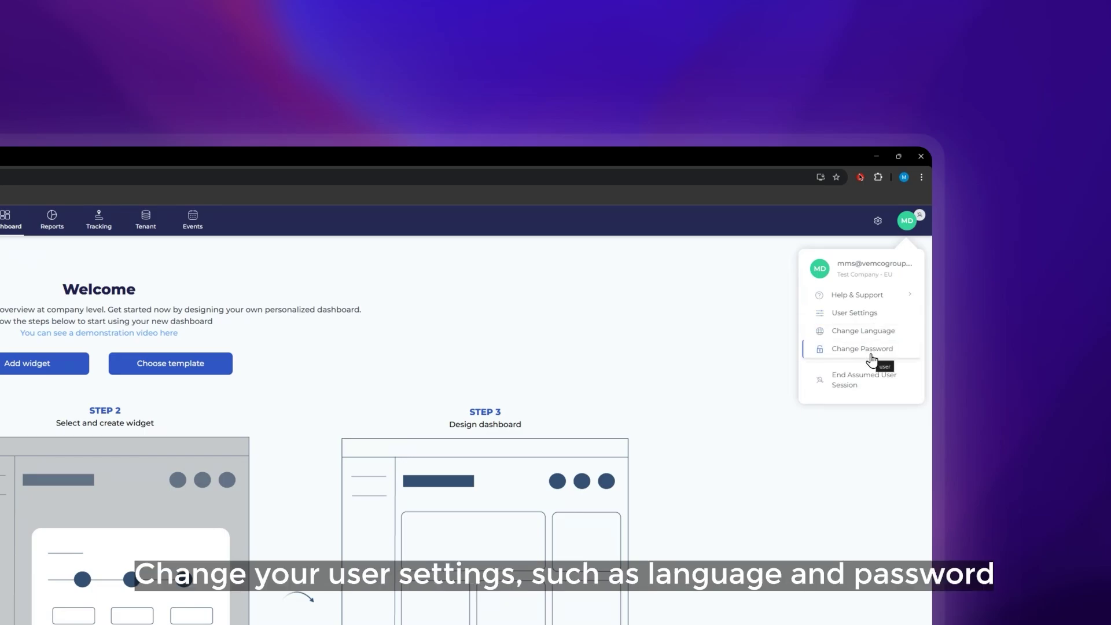
pyautogui.click(689, 347)
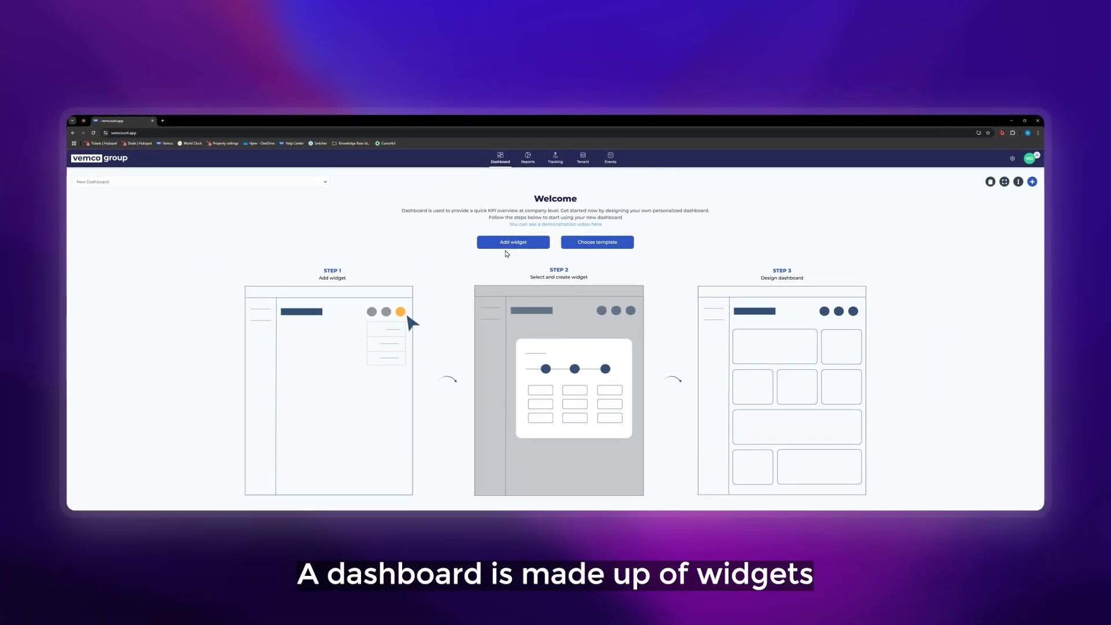
# Begin a new widget via Add widget to see the twelve widget types.
pyautogui.click(504, 243)
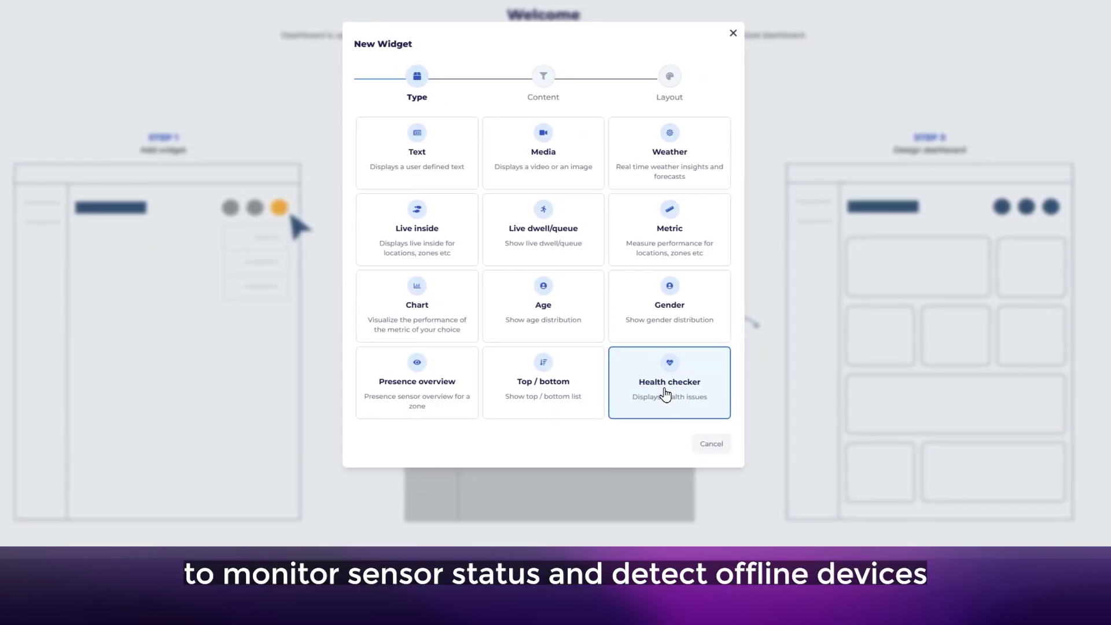
# Choose the Metric widget type and, after browsing the metric groups, keep Visitors entering.
pyautogui.click(642, 239)
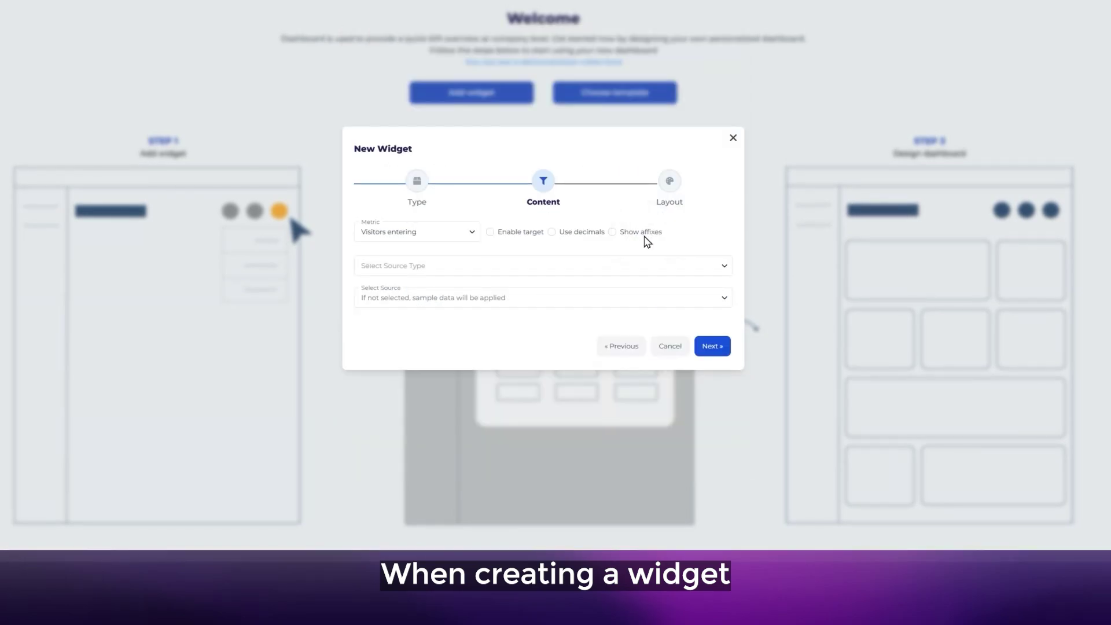
pyautogui.click(463, 238)
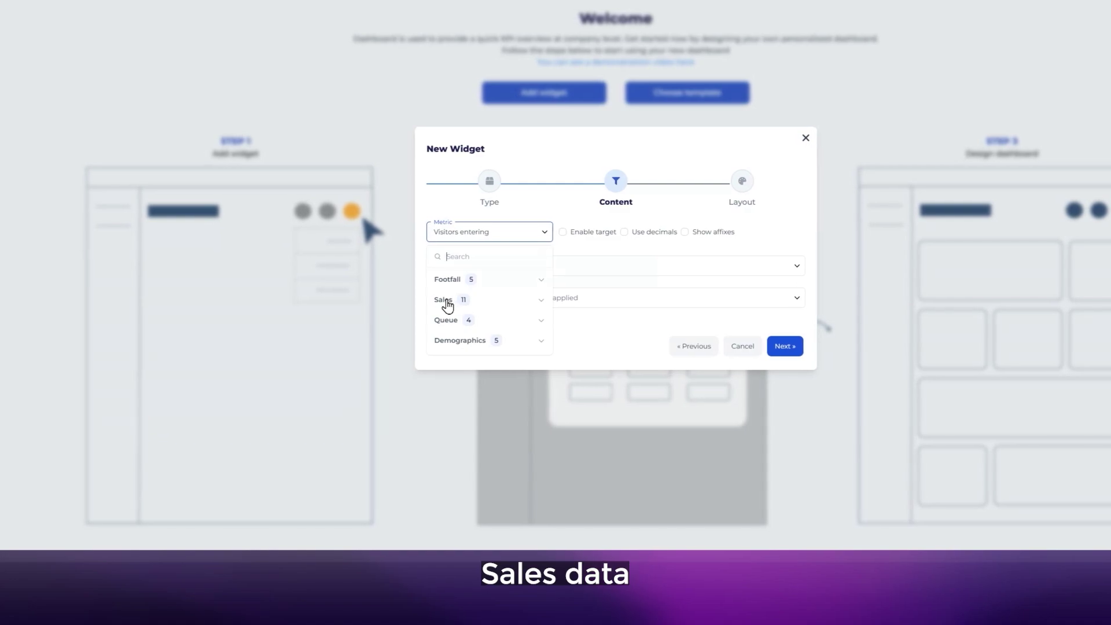
pyautogui.click(455, 341)
pyautogui.scroll(-1, 463, 358)
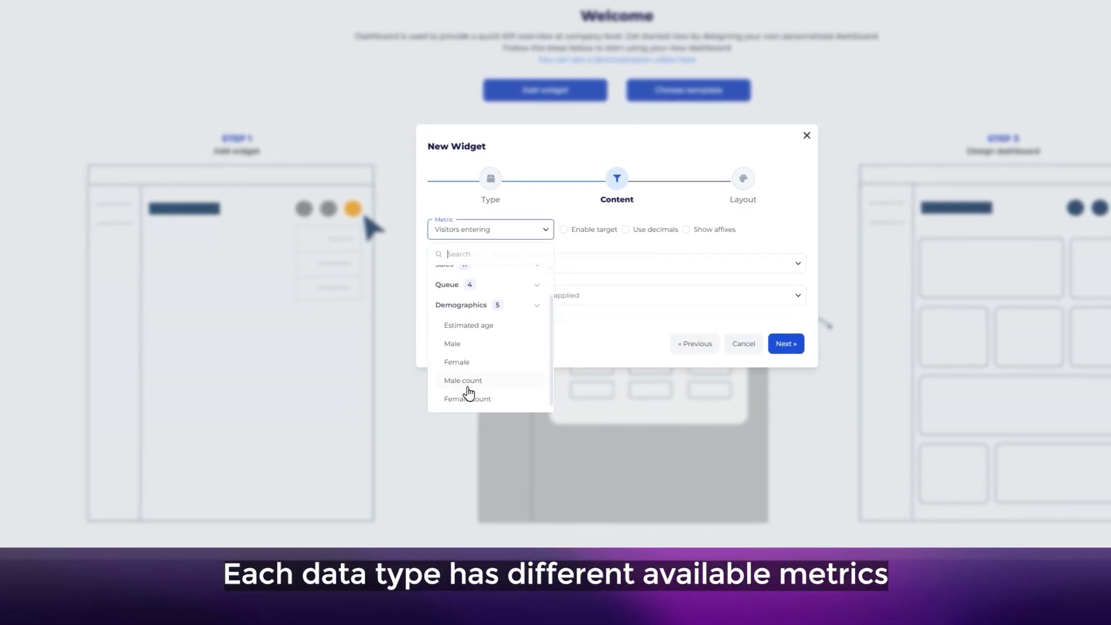
pyautogui.click(456, 306)
pyautogui.click(454, 314)
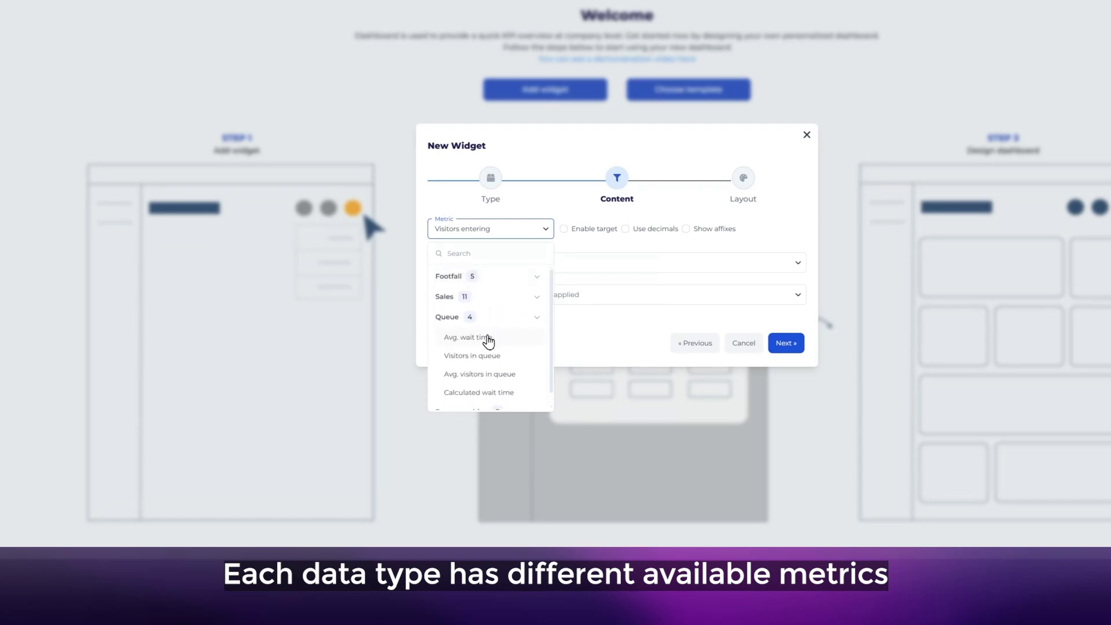
pyautogui.click(449, 300)
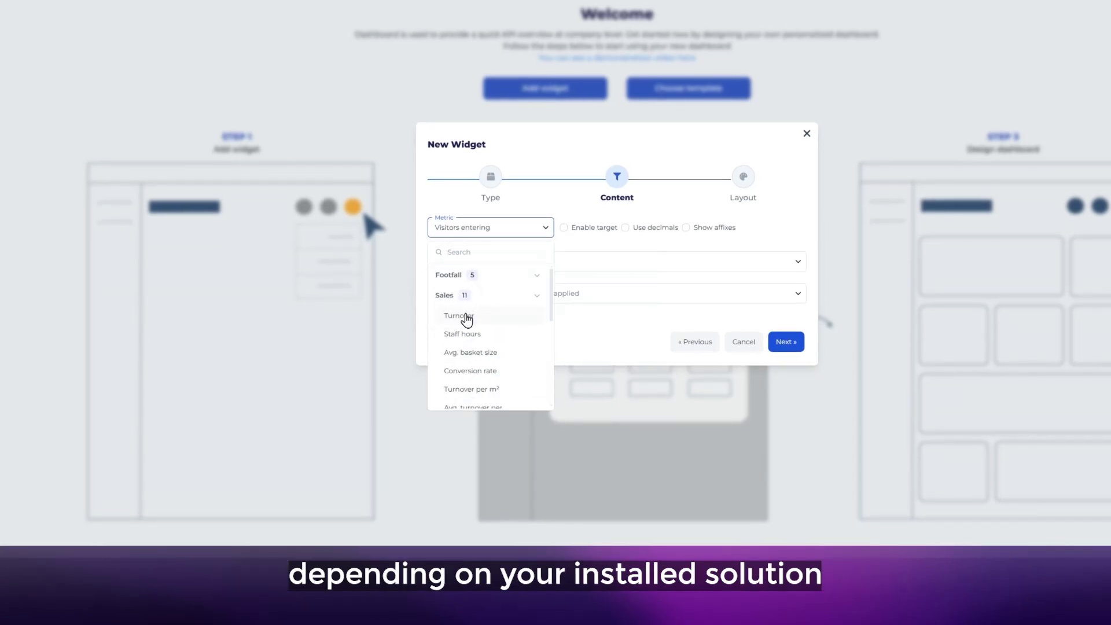
pyautogui.click(443, 276)
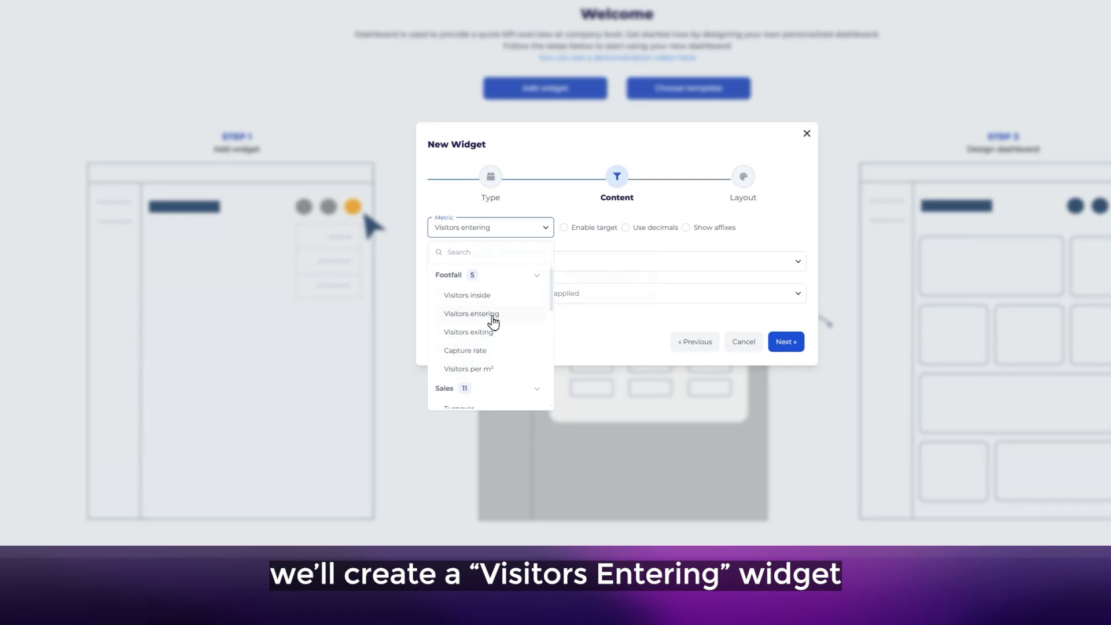
pyautogui.click(490, 314)
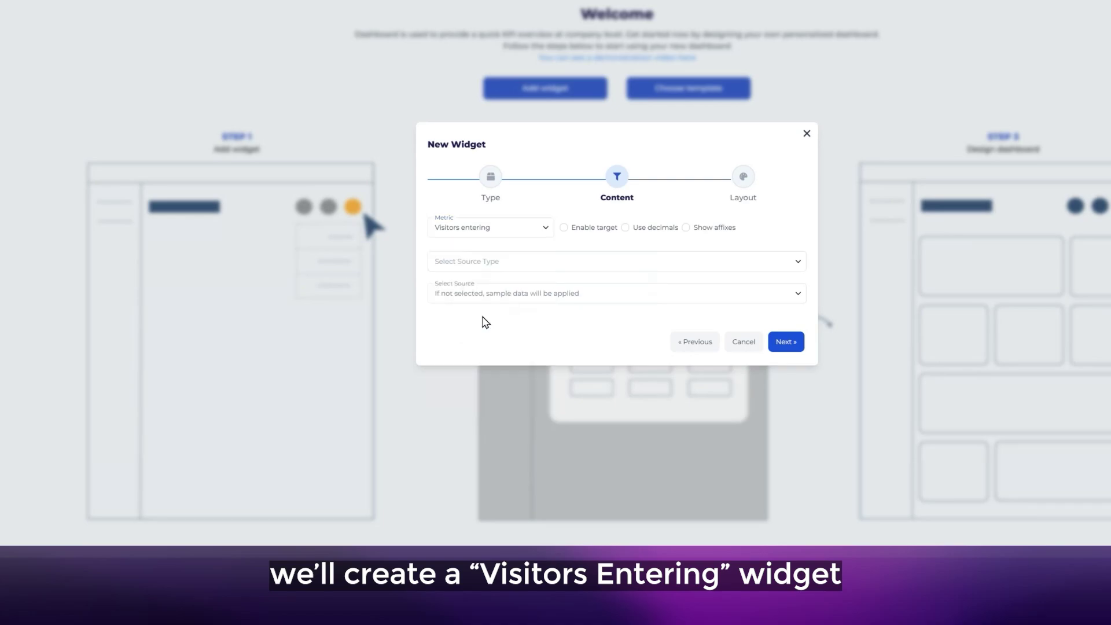
# Set the source type to Locations with only Store 1 selected as the source.
pyautogui.click(494, 267)
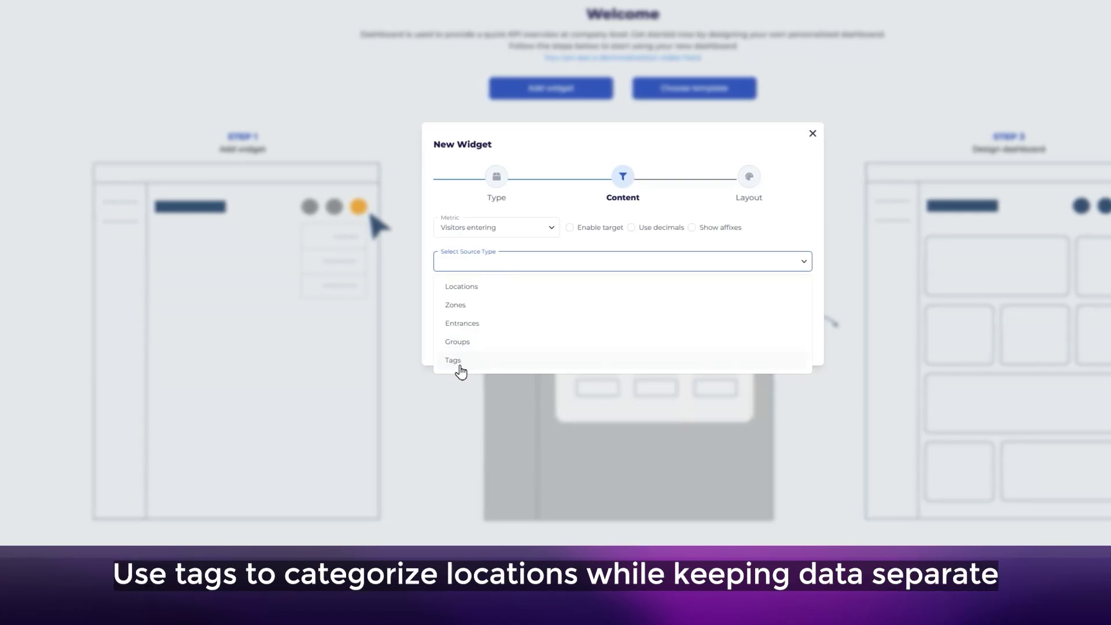
pyautogui.click(466, 292)
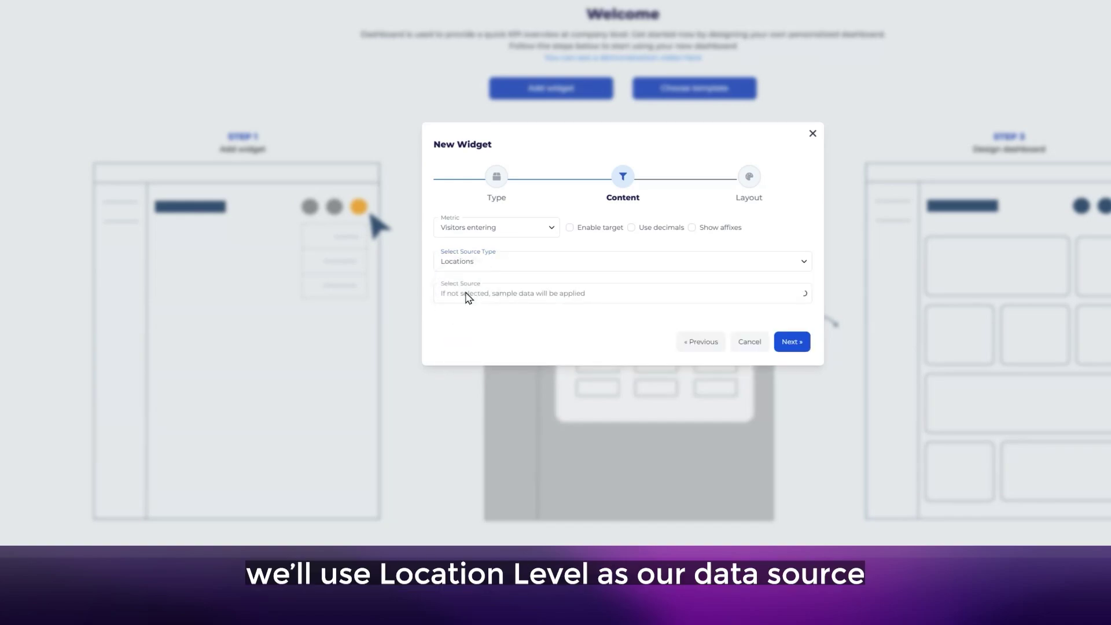
pyautogui.click(502, 298)
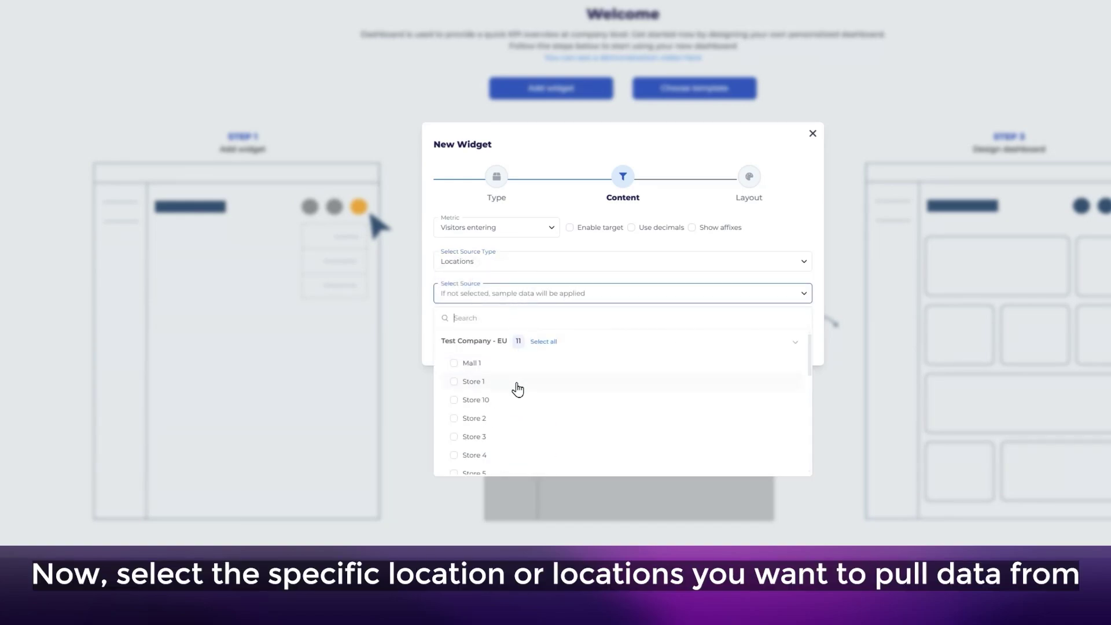
pyautogui.scroll(-3, 516, 389)
pyautogui.scroll(3, 513, 397)
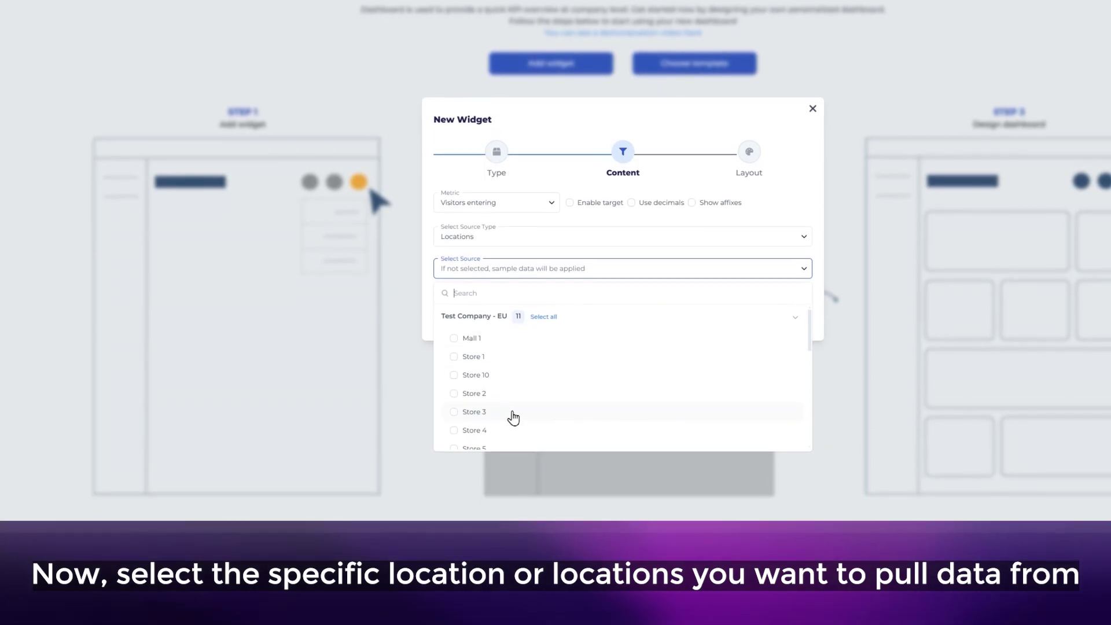
pyautogui.click(513, 364)
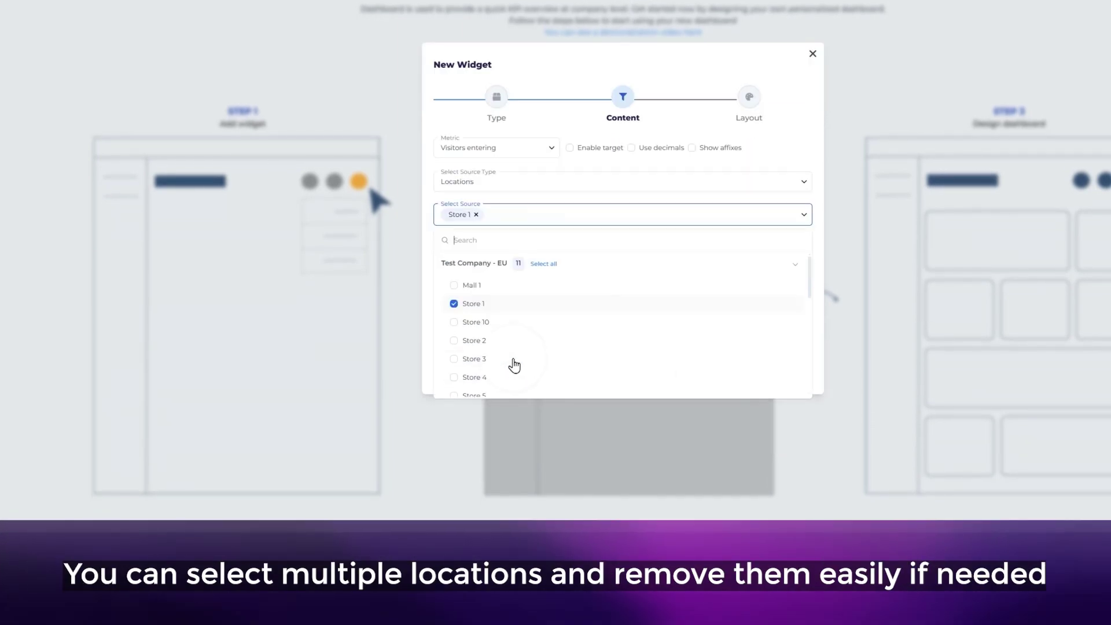
pyautogui.click(509, 322)
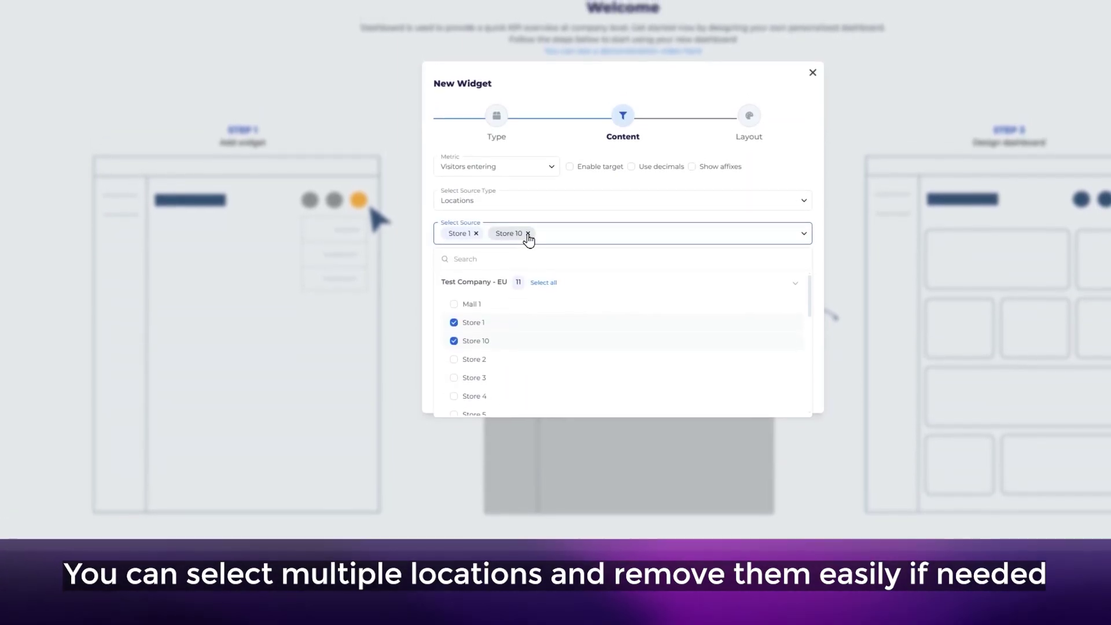
pyautogui.click(527, 223)
pyautogui.click(431, 258)
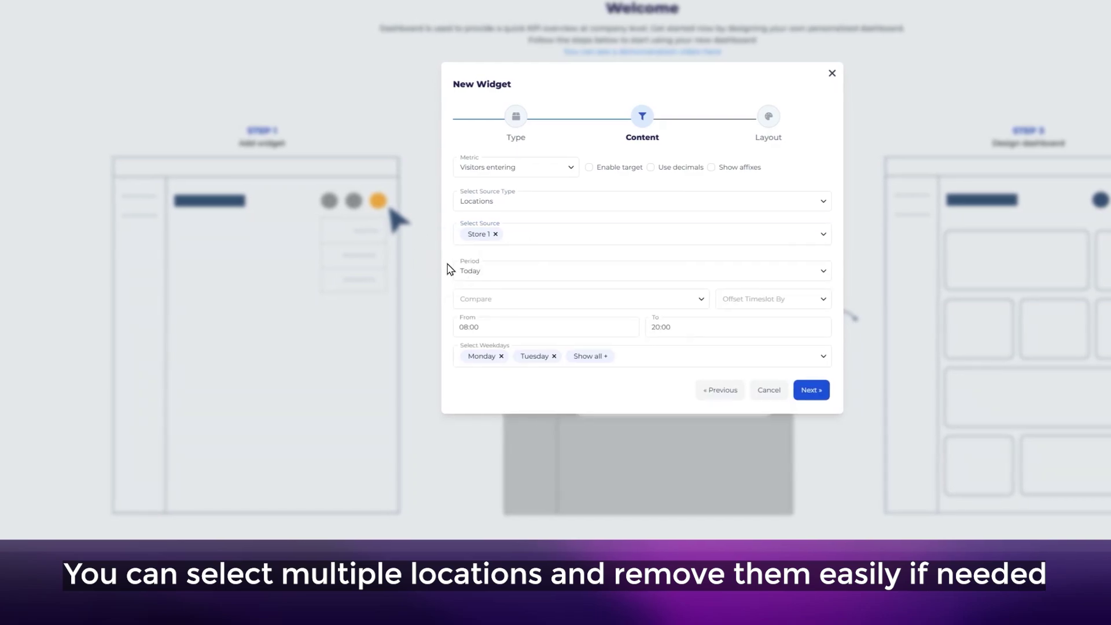
# Set the period to This Week, compared with same weekday last year, ending at 18:00.
pyautogui.click(522, 273)
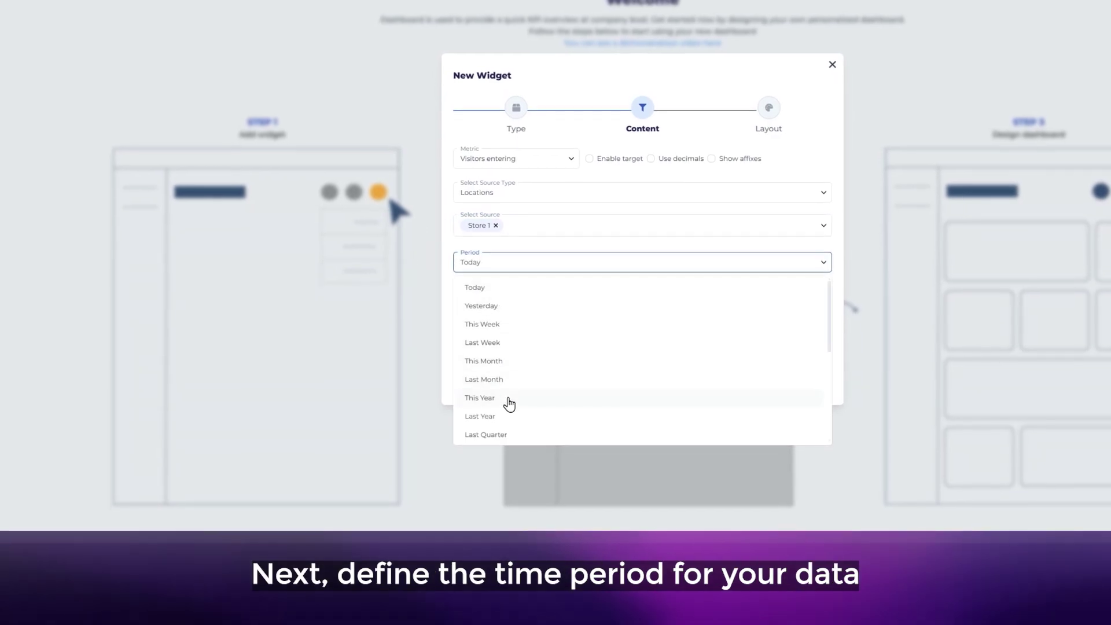
pyautogui.click(483, 333)
pyautogui.click(501, 300)
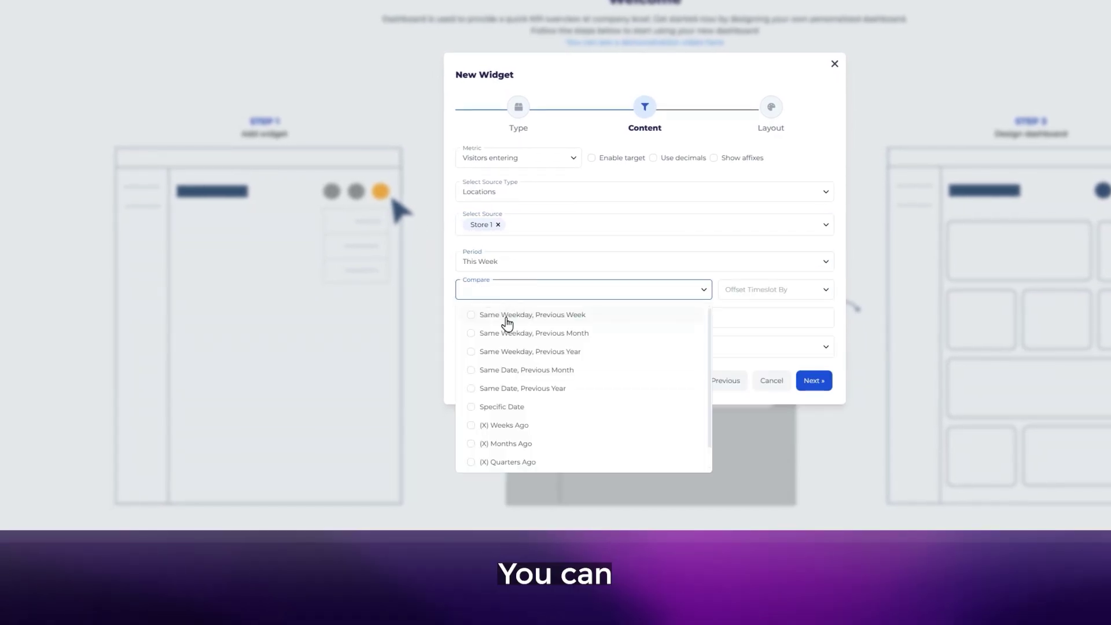
pyautogui.click(502, 350)
pyautogui.press('Escape')
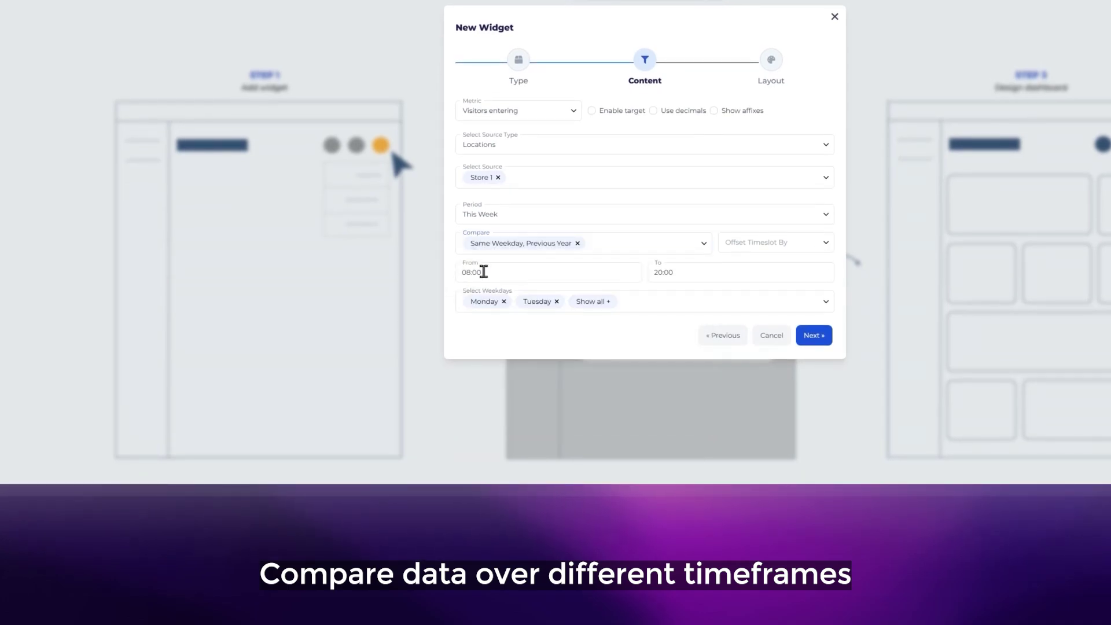
pyautogui.click(574, 278)
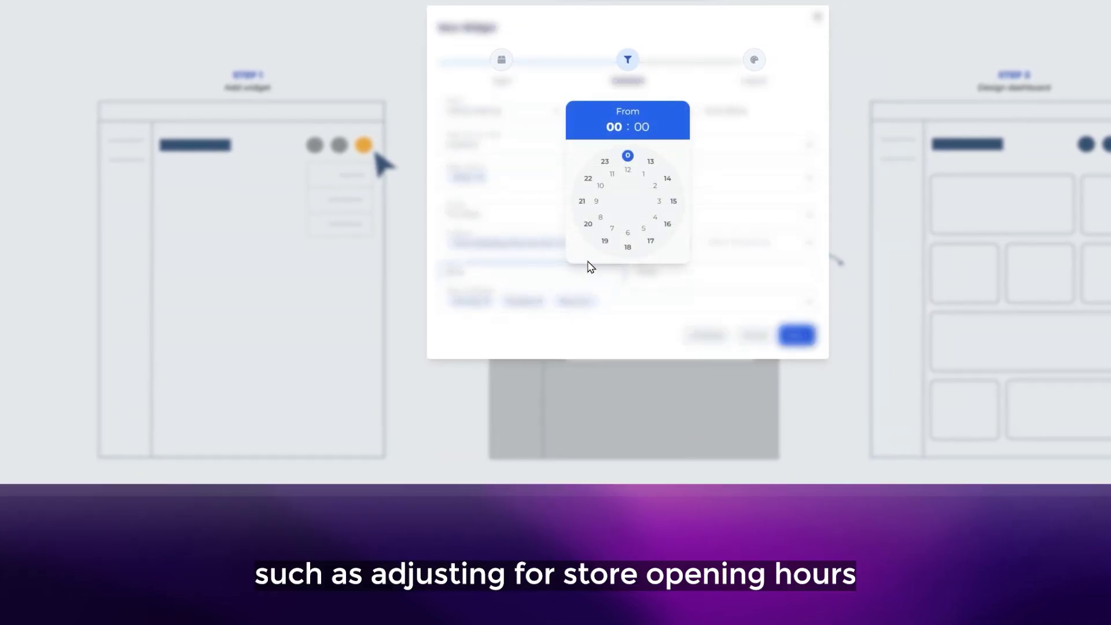
pyautogui.click(627, 233)
pyautogui.click(627, 156)
pyautogui.click(663, 278)
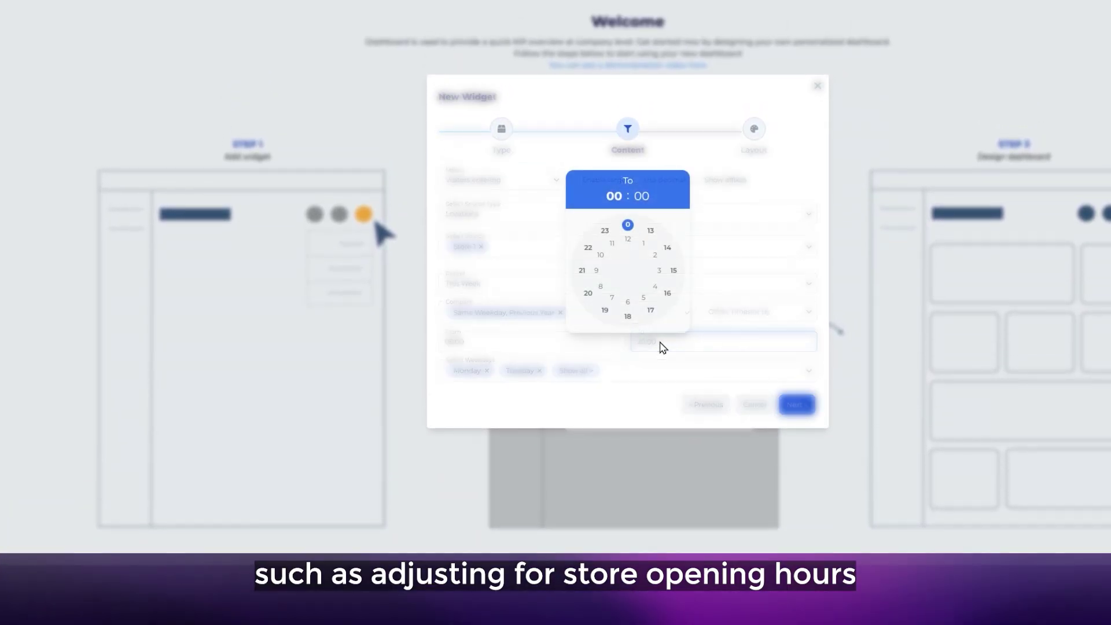
pyautogui.click(627, 316)
pyautogui.click(627, 227)
pyautogui.click(632, 377)
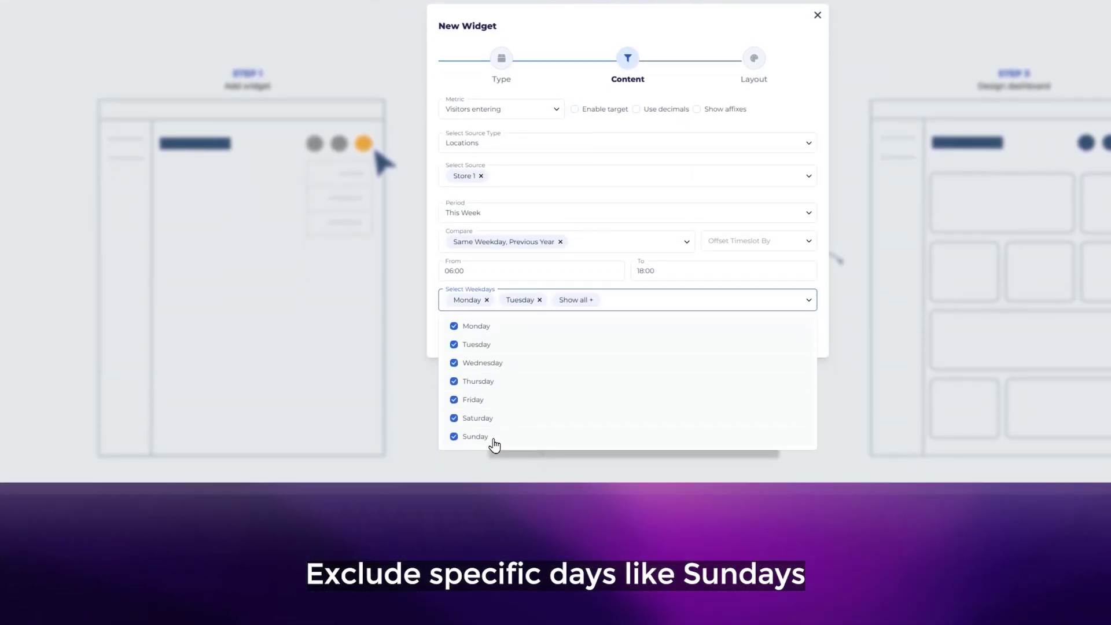
pyautogui.press('Escape')
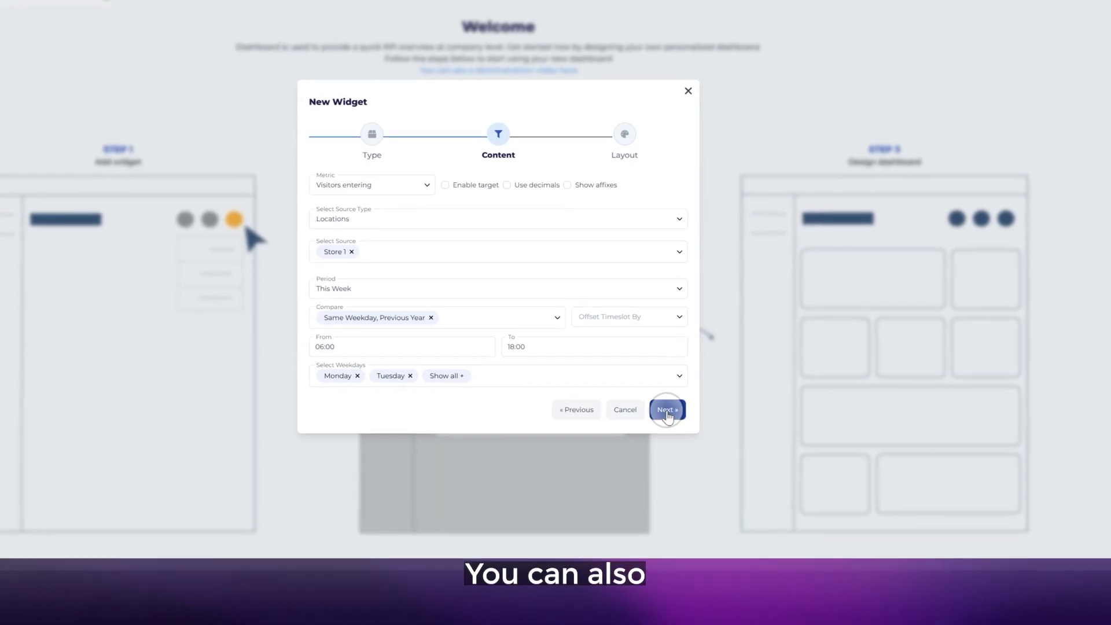
# On the layout step, describe the widget as Footfall, review colours, and save it.
pyautogui.click(676, 456)
pyautogui.click(423, 294)
pyautogui.click(446, 273)
pyautogui.write('Footfall')
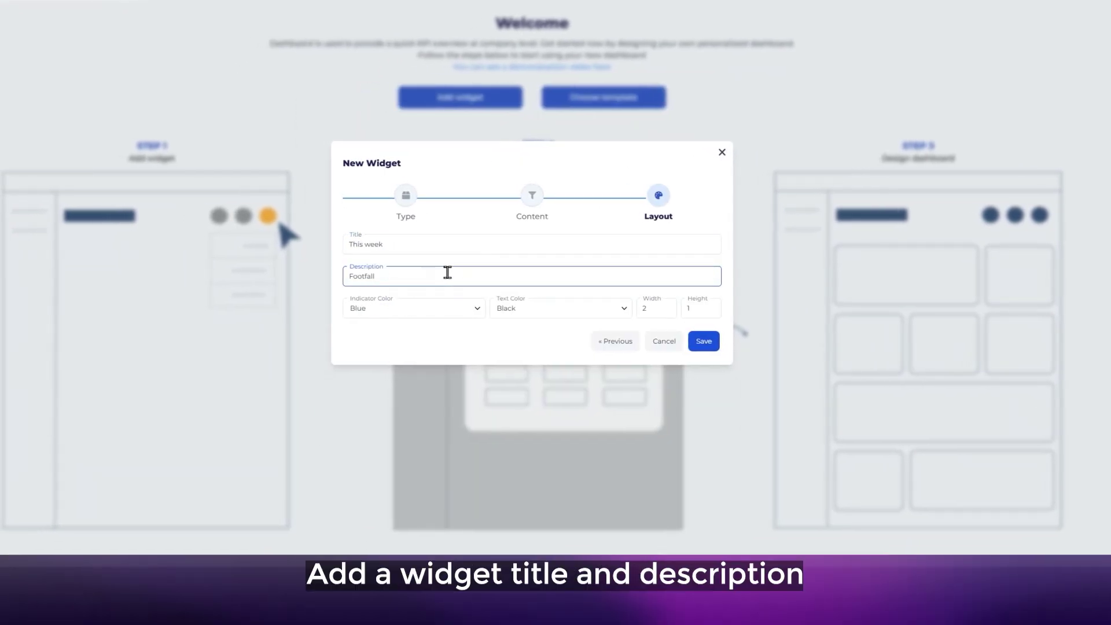
pyautogui.click(412, 308)
pyautogui.click(566, 312)
pyautogui.click(628, 315)
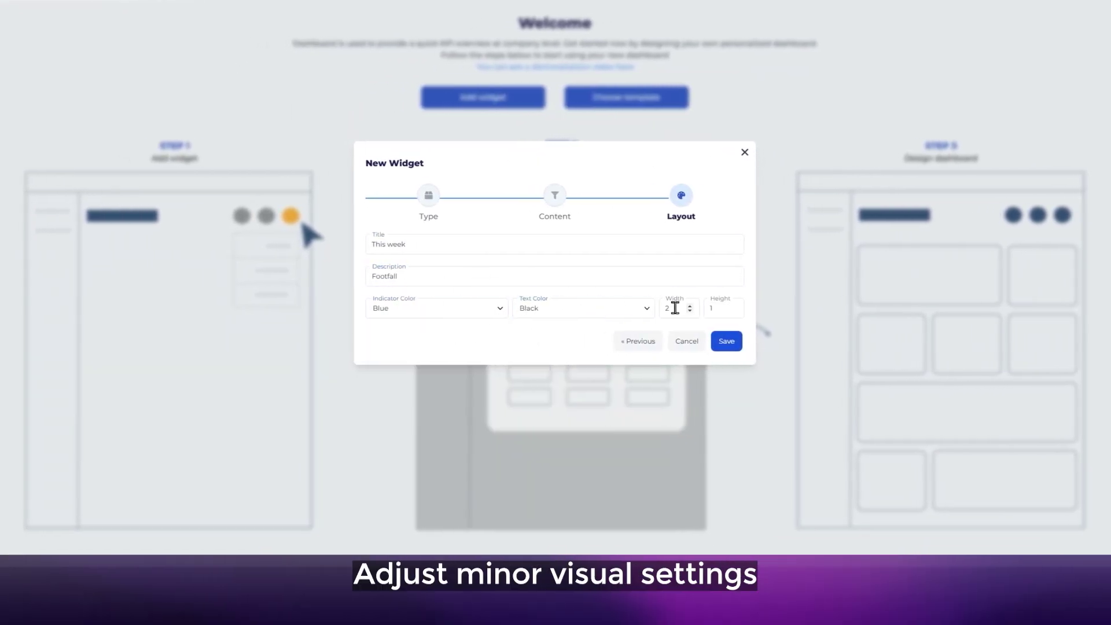
pyautogui.click(763, 340)
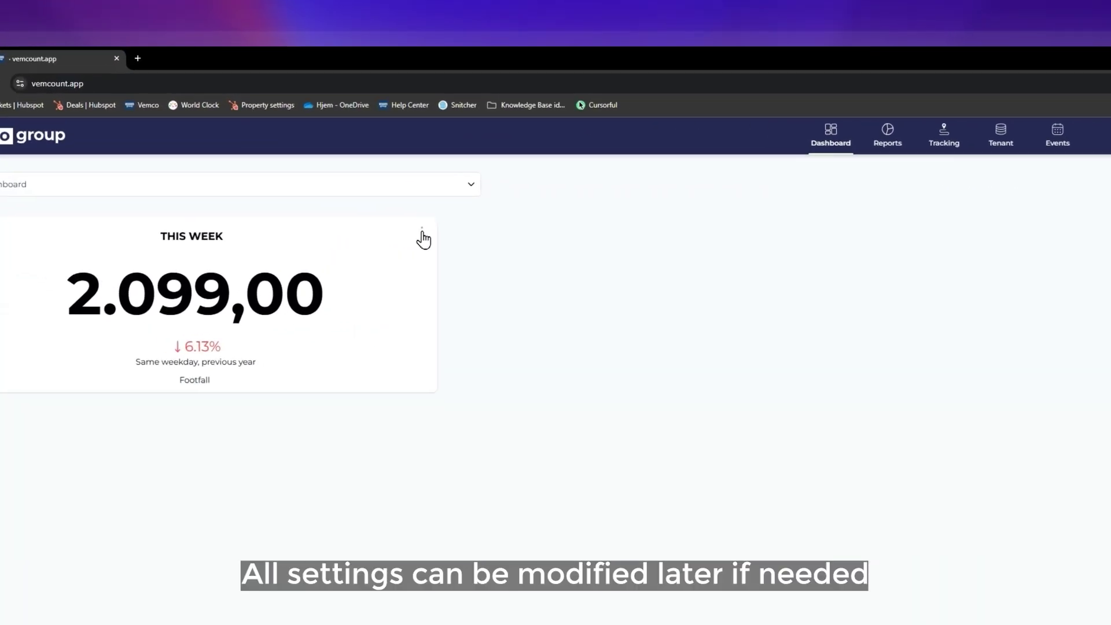
# Retitle the widget 'This week - Store 1' and save the layout.
pyautogui.click(300, 204)
pyautogui.click(271, 224)
pyautogui.click(522, 359)
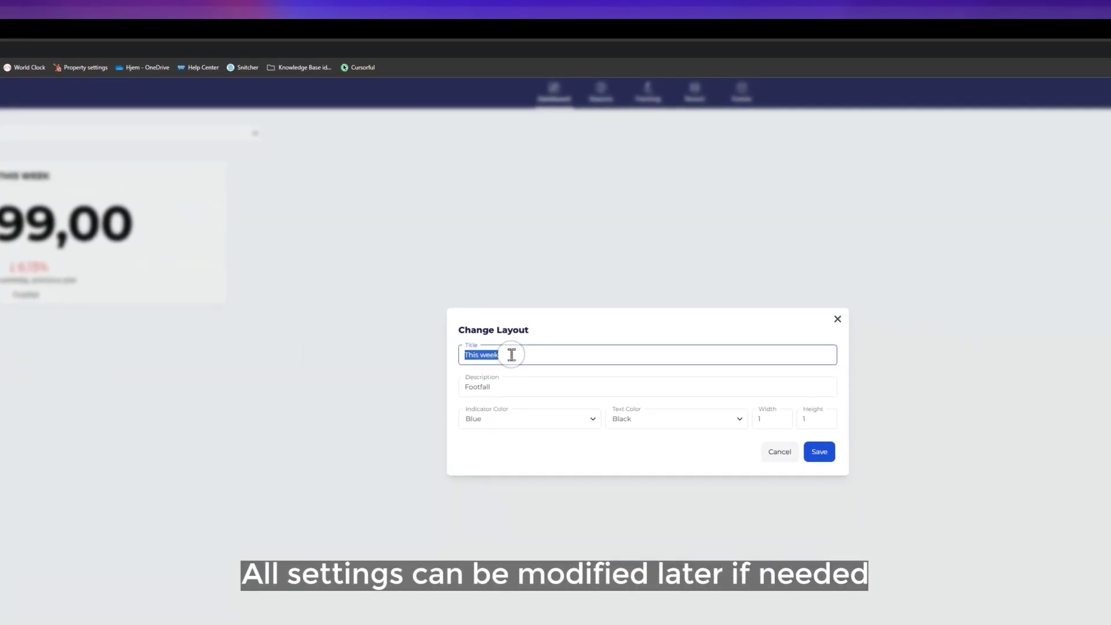
pyautogui.click(522, 359)
pyautogui.write('- Store 1')
pyautogui.click(818, 451)
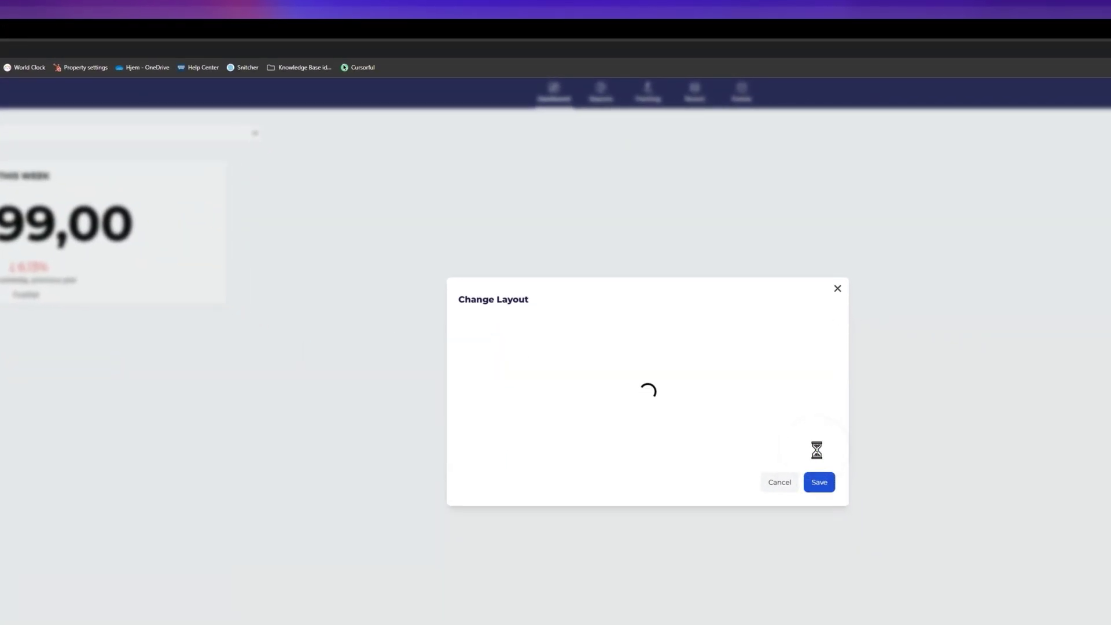
# Turn off decimals in the widget's content and extend its end time to 20:00.
pyautogui.click(540, 226)
pyautogui.click(518, 283)
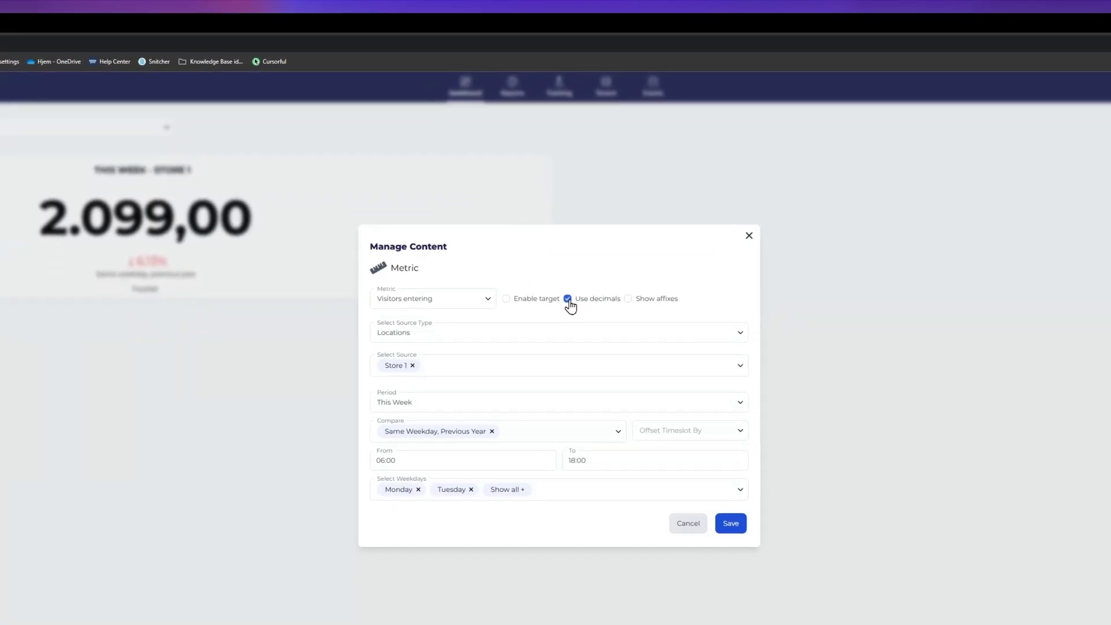
pyautogui.click(568, 312)
pyautogui.click(594, 472)
pyautogui.click(519, 438)
pyautogui.click(730, 523)
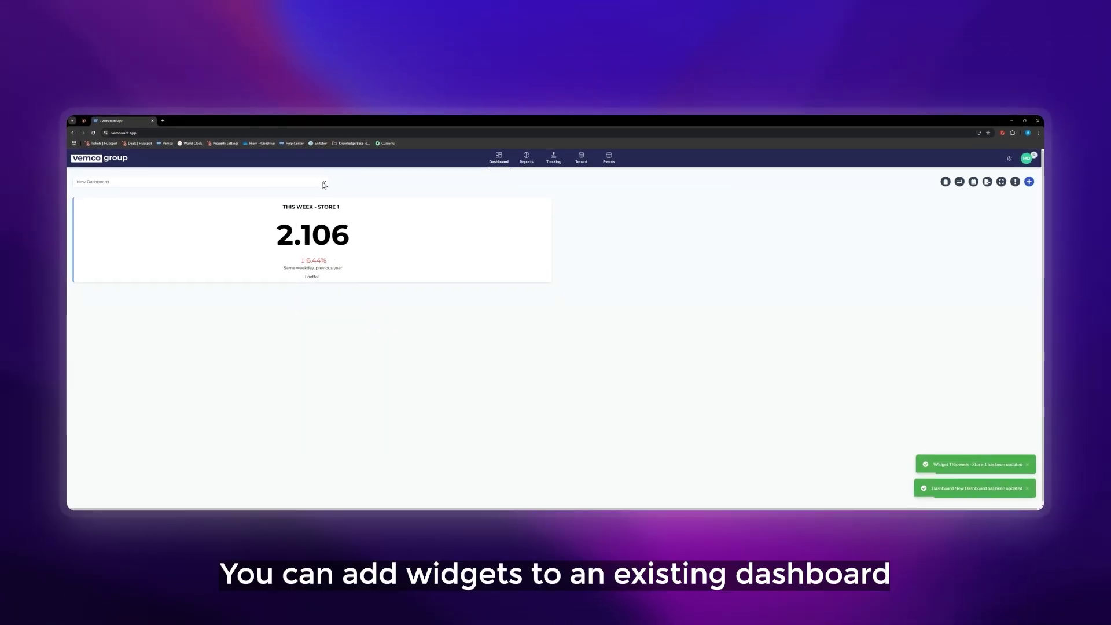
pyautogui.click(1028, 181)
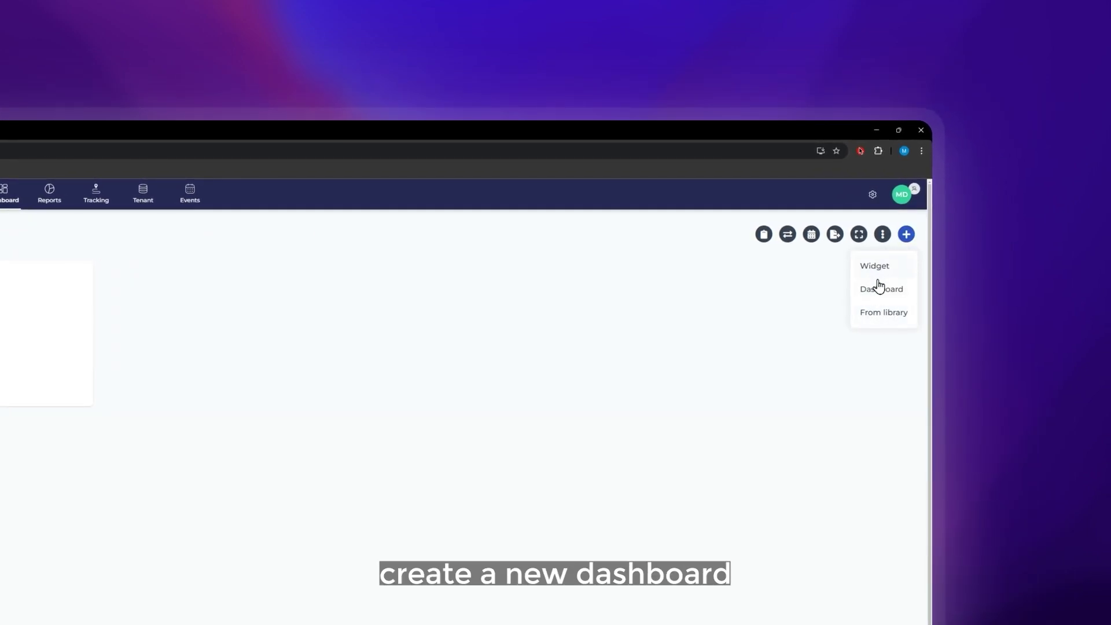
# Browse the dashboard library without importing, then switch to Footfall deep dive - Choose store.
pyautogui.click(879, 313)
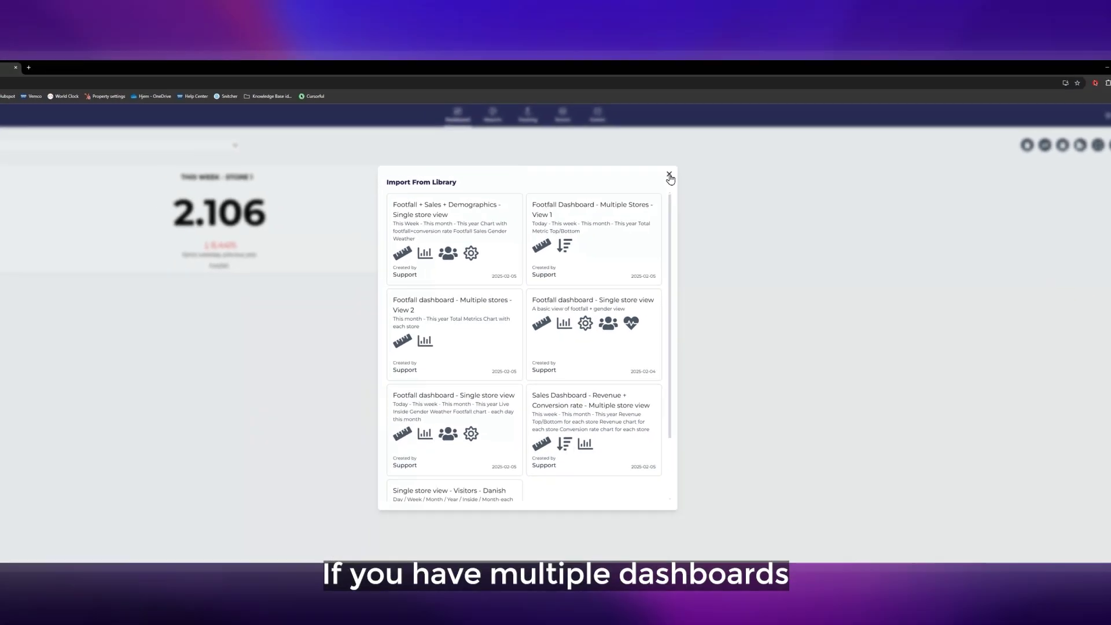
pyautogui.click(669, 176)
pyautogui.click(175, 145)
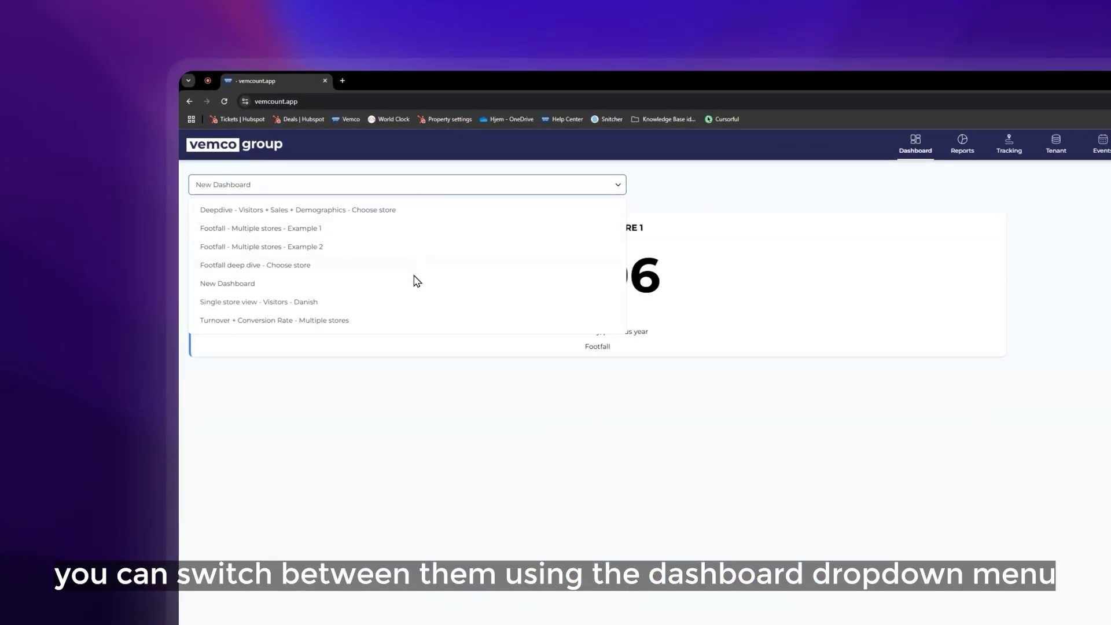
pyautogui.click(394, 269)
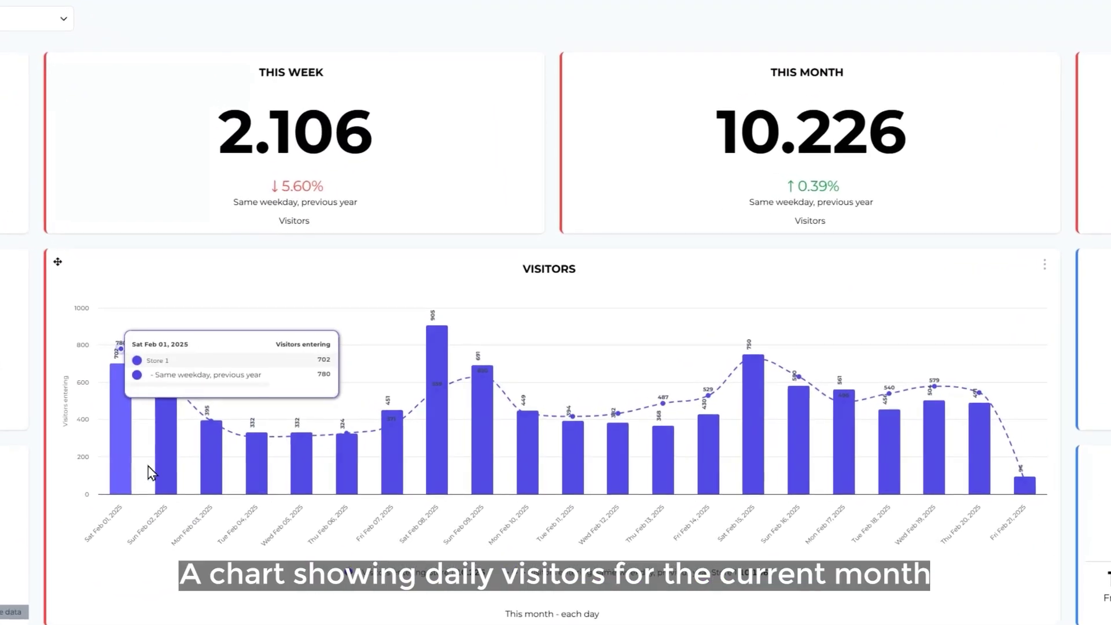
# Switch to the Turnover + Conversion Rate - Multiple stores dashboard and look over its widgets.
pyautogui.moveTo(397, 393)
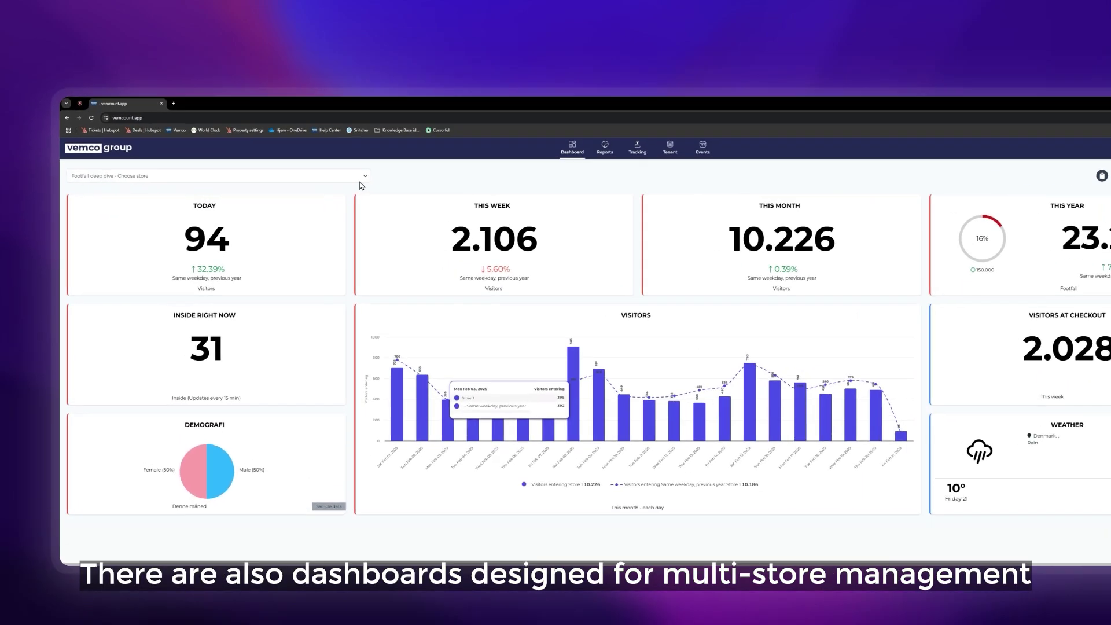
pyautogui.click(173, 182)
pyautogui.click(169, 216)
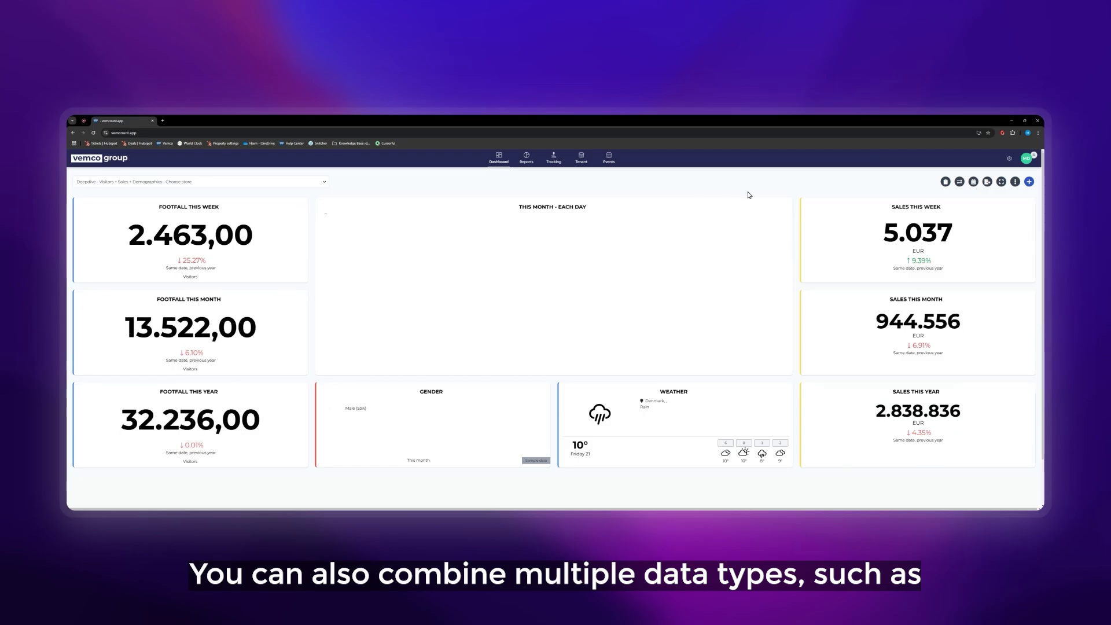
pyautogui.click(785, 205)
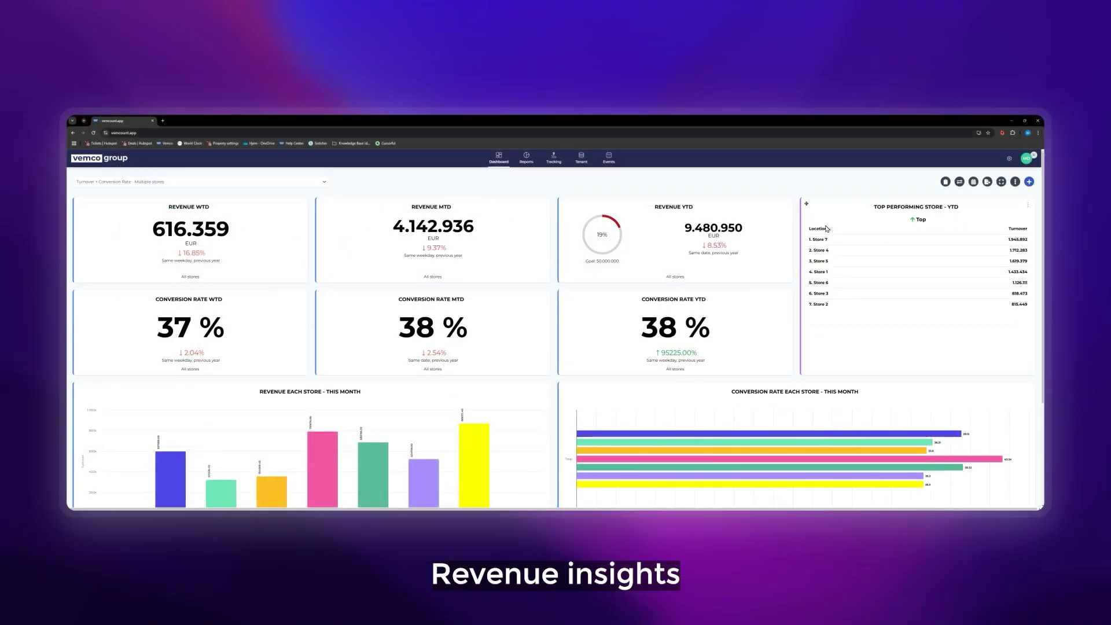
pyautogui.scroll(-2, 826, 229)
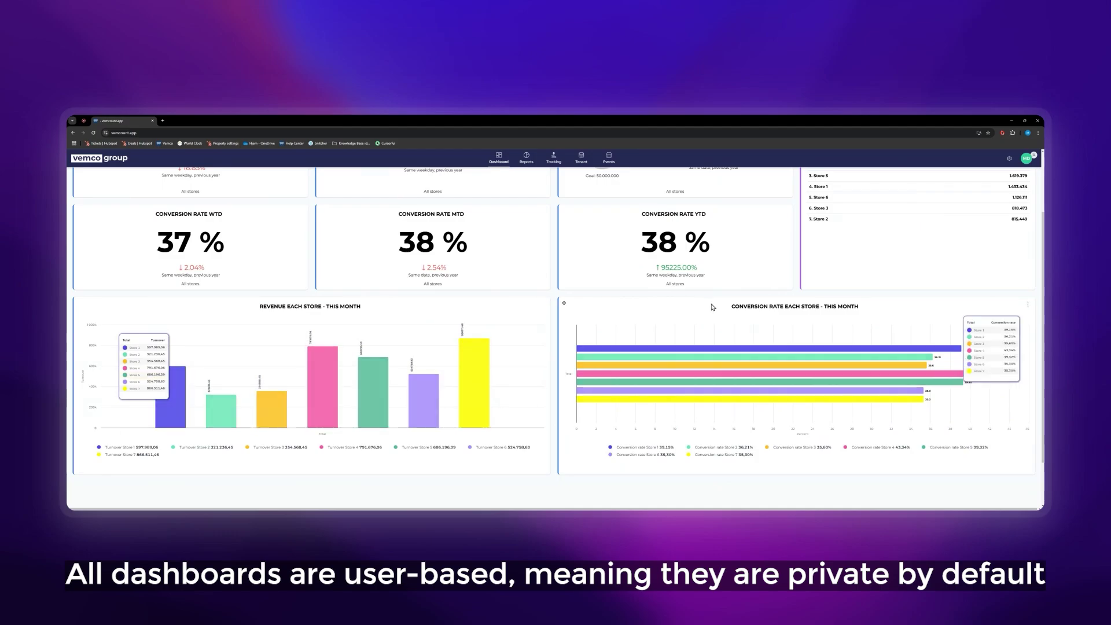
pyautogui.scroll(2, 840, 286)
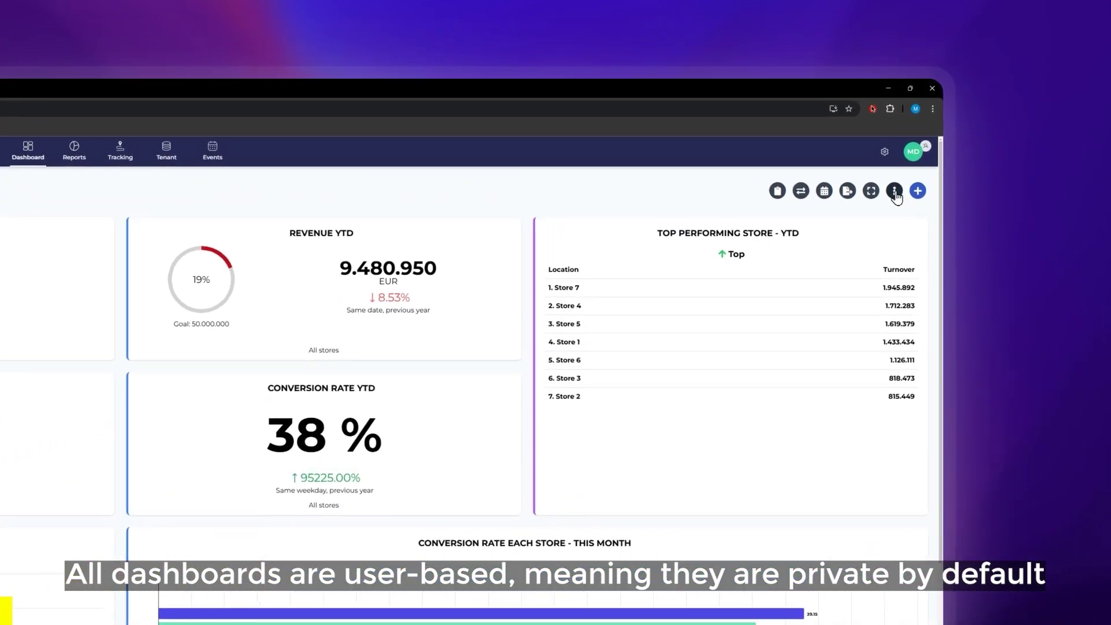
pyautogui.click(1014, 182)
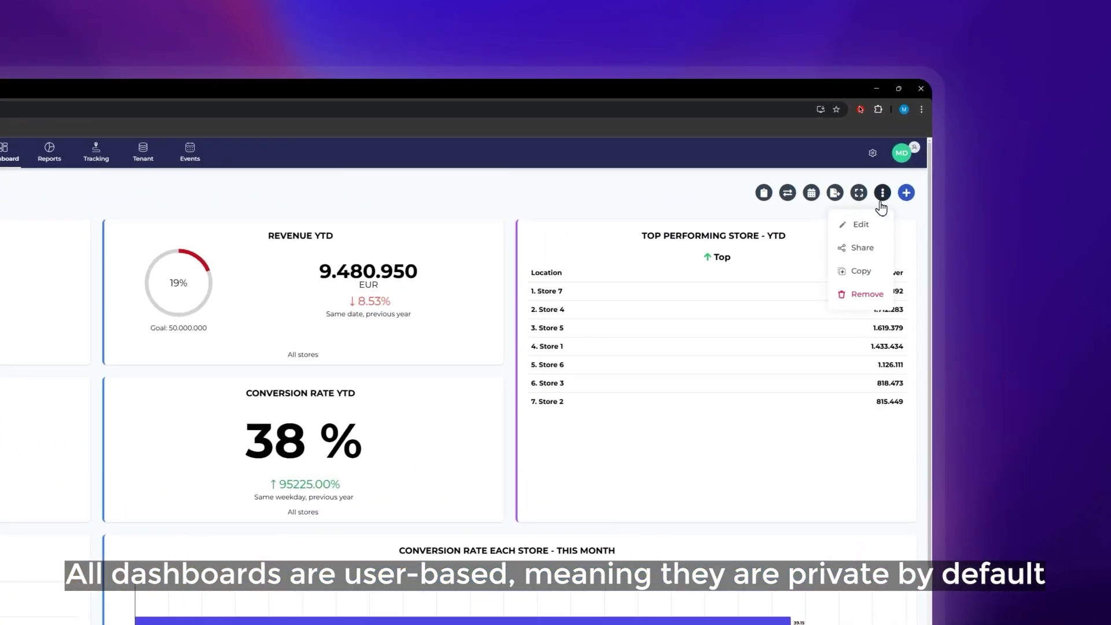
pyautogui.click(860, 249)
pyautogui.click(24, 302)
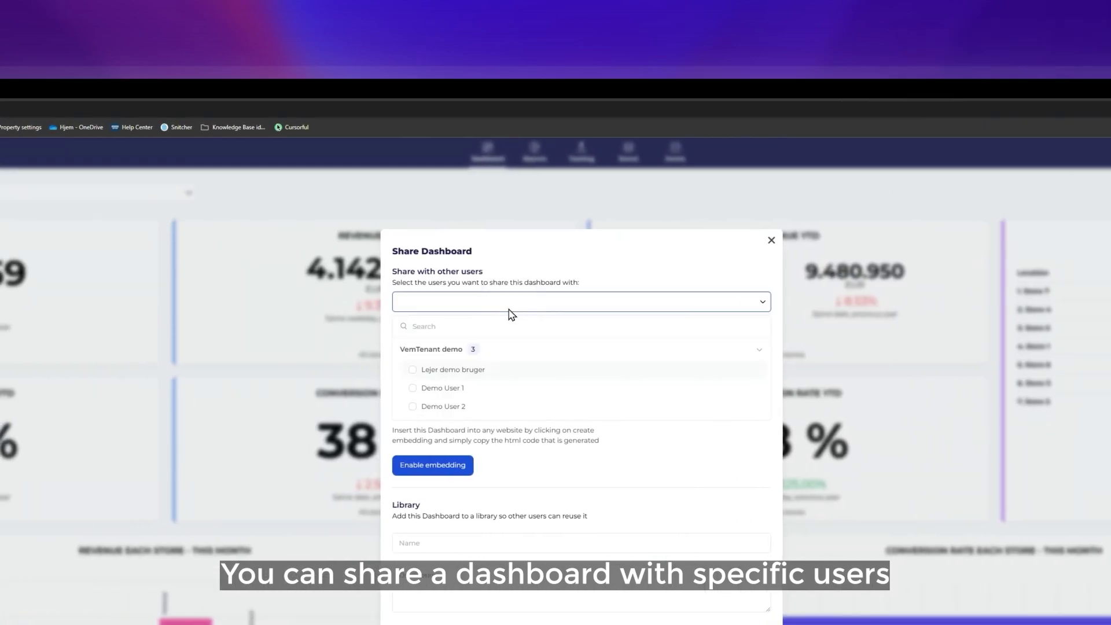
pyautogui.click(387, 343)
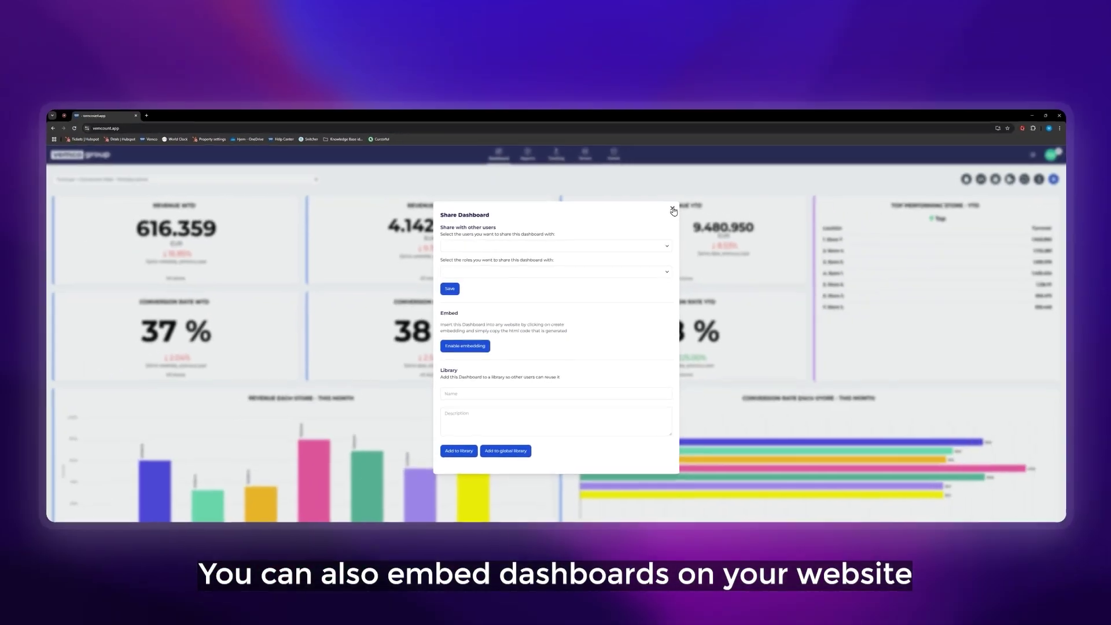
pyautogui.click(771, 240)
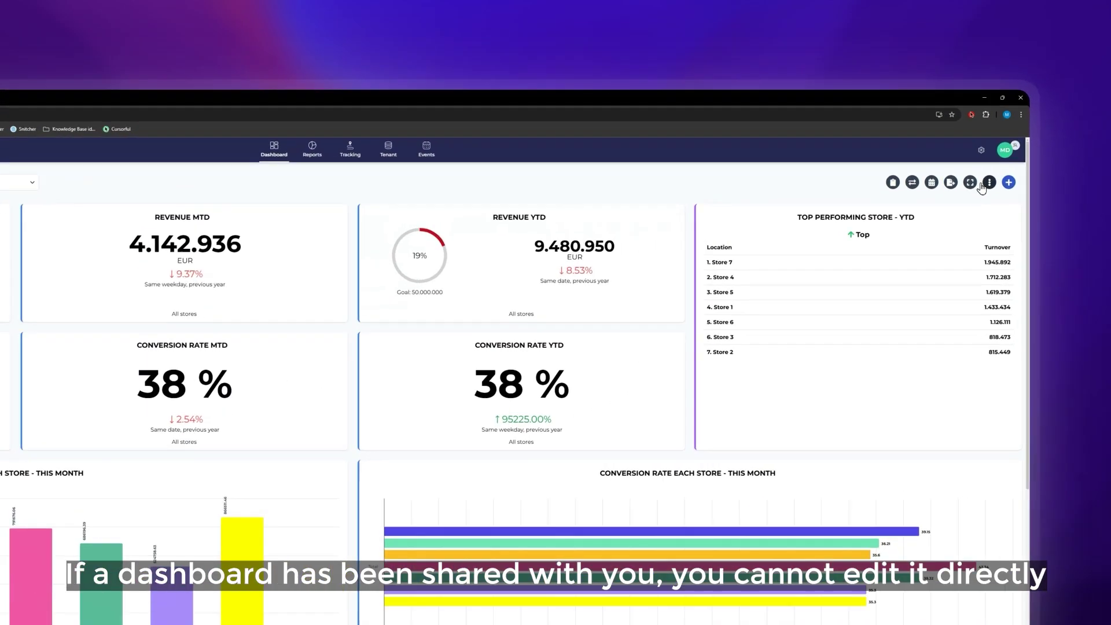
pyautogui.click(987, 183)
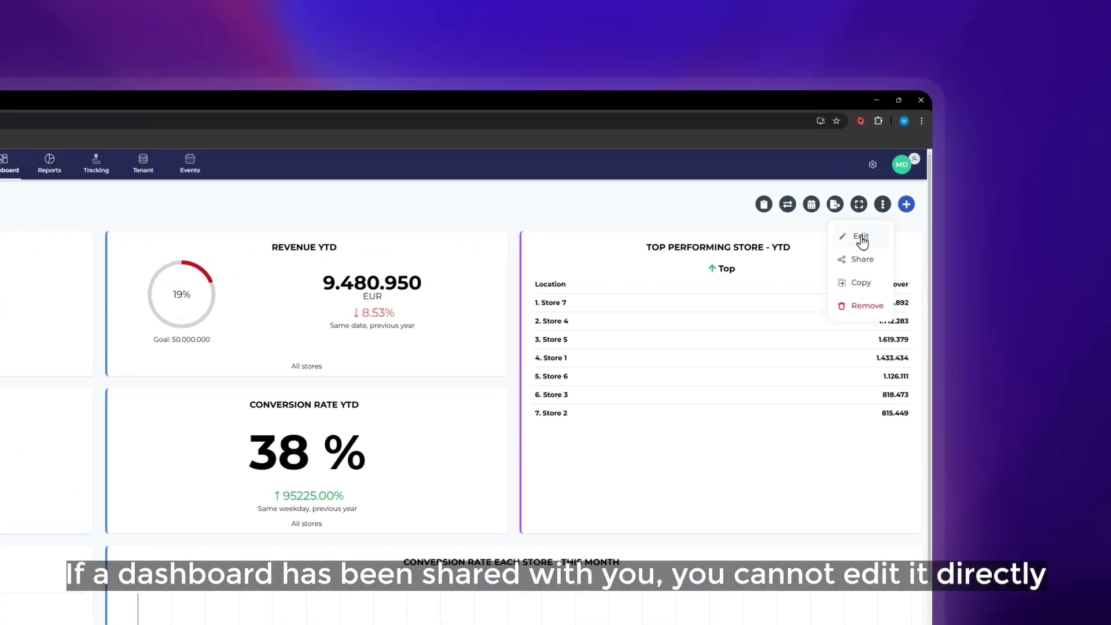
pyautogui.click(977, 205)
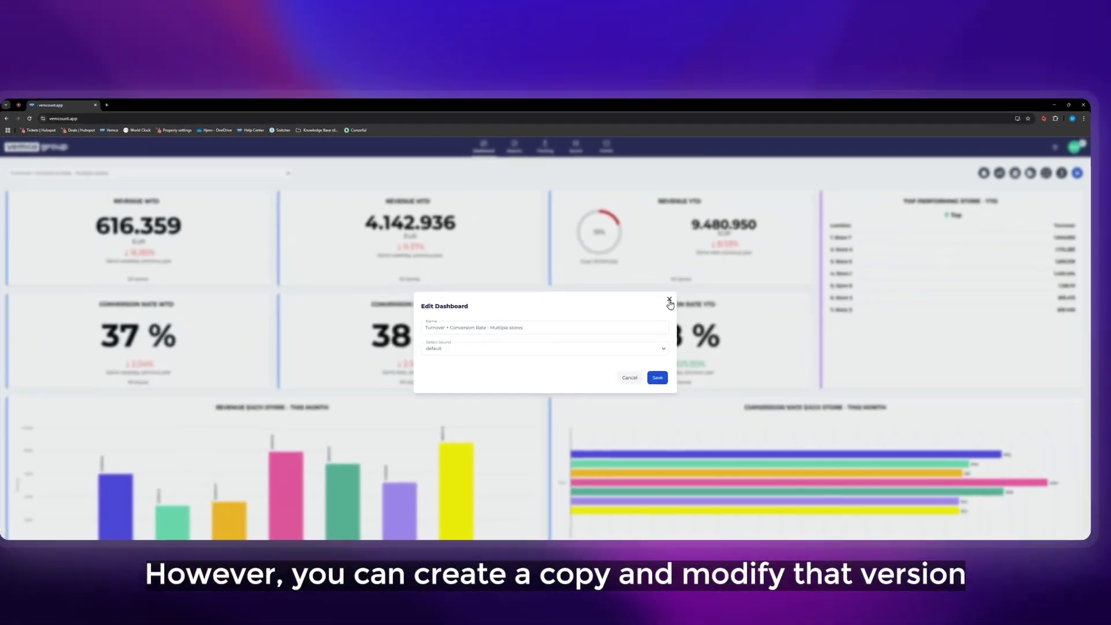
pyautogui.click(635, 349)
pyautogui.click(1015, 181)
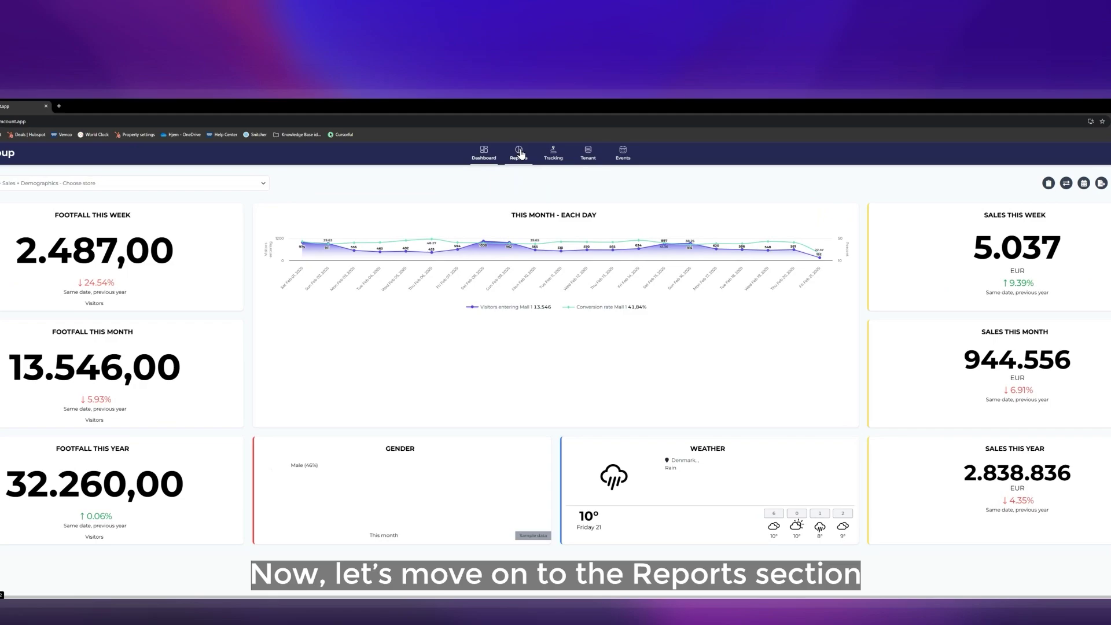
pyautogui.click(508, 149)
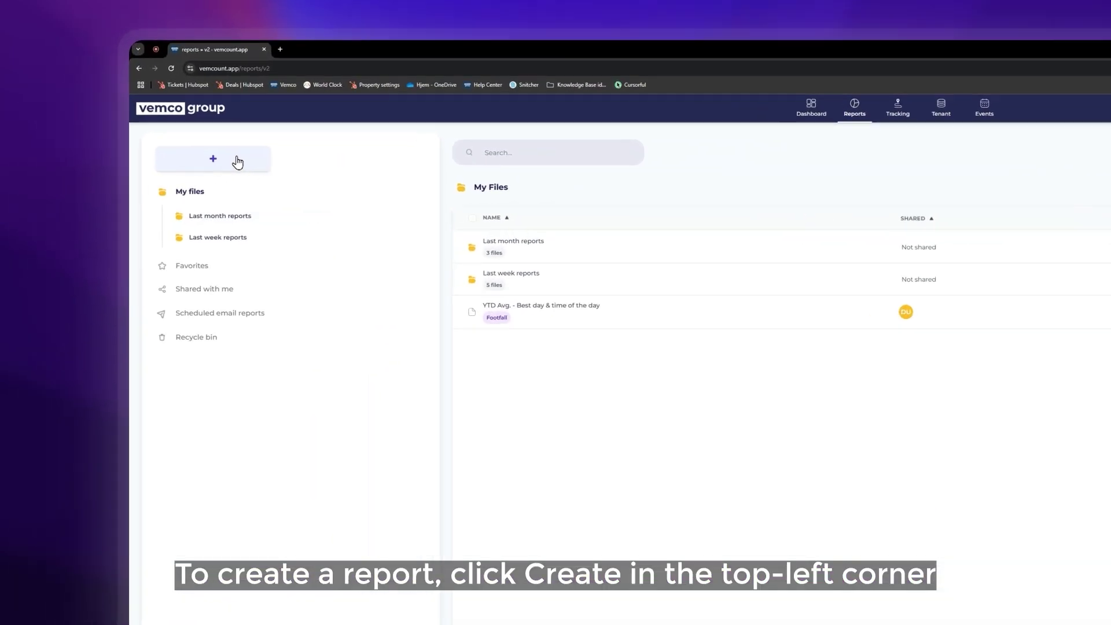
# Create a new report sourced from Locations with only Store 1, and continue to Metrics.
pyautogui.click(111, 189)
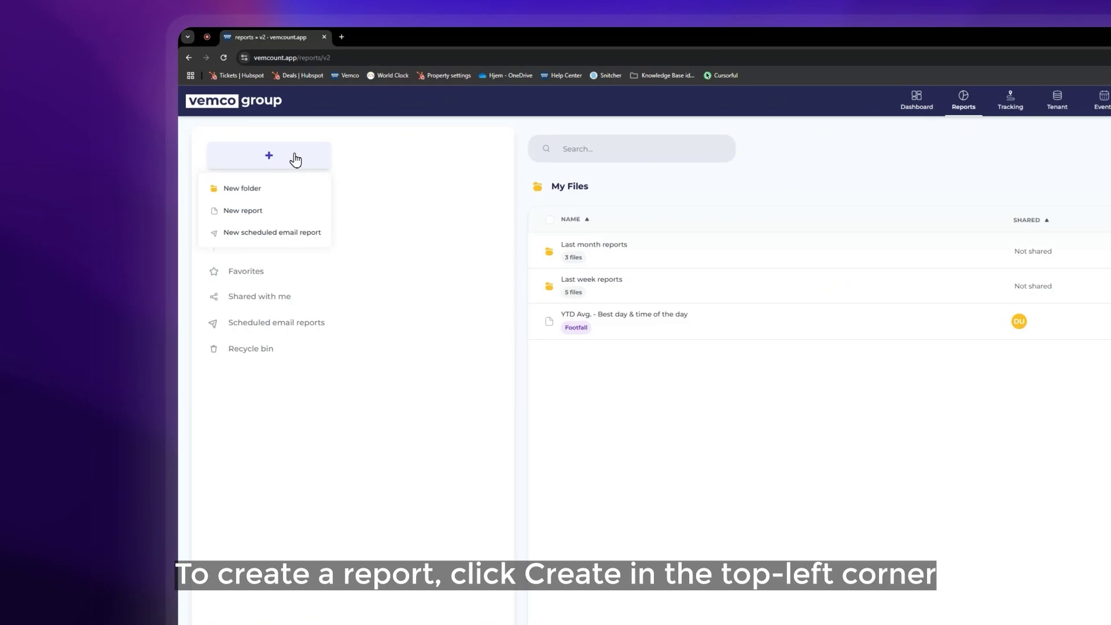
pyautogui.click(245, 217)
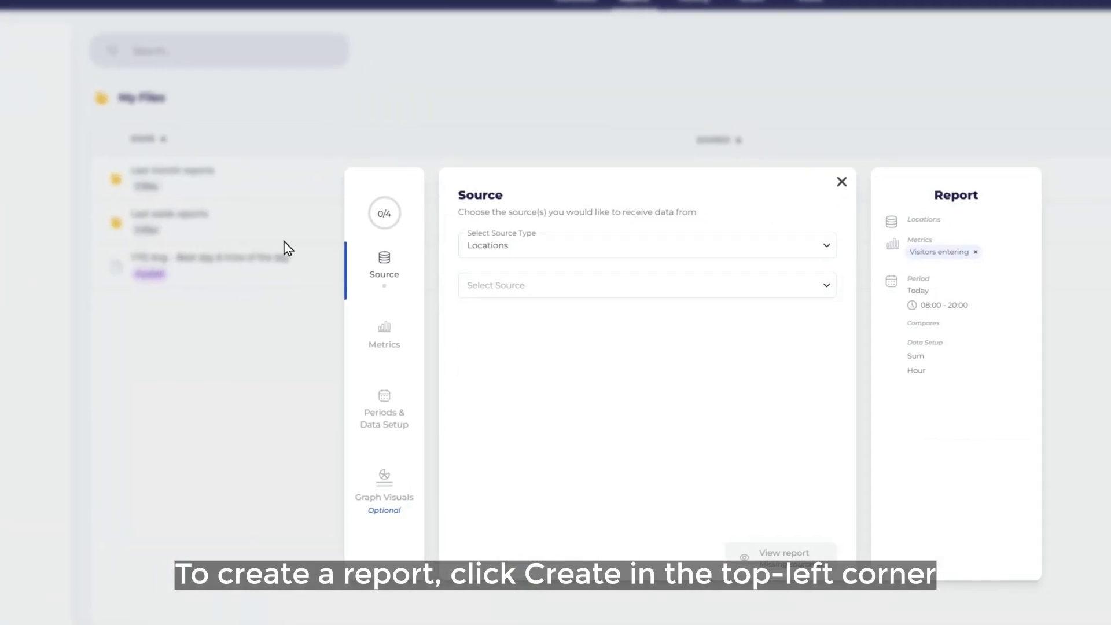
pyautogui.click(528, 254)
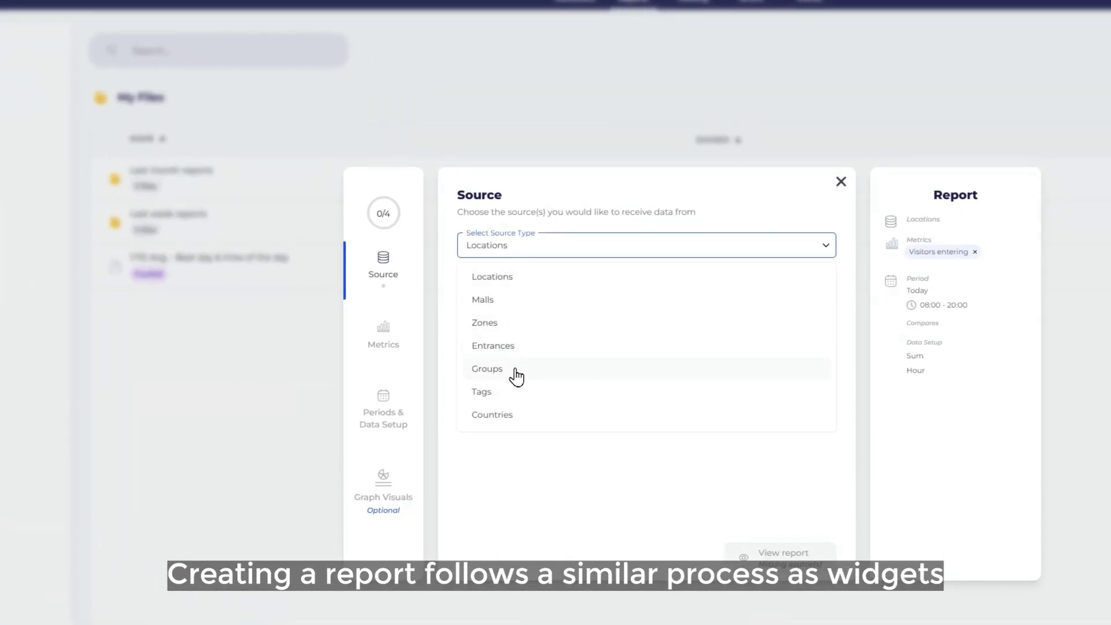
pyautogui.click(523, 284)
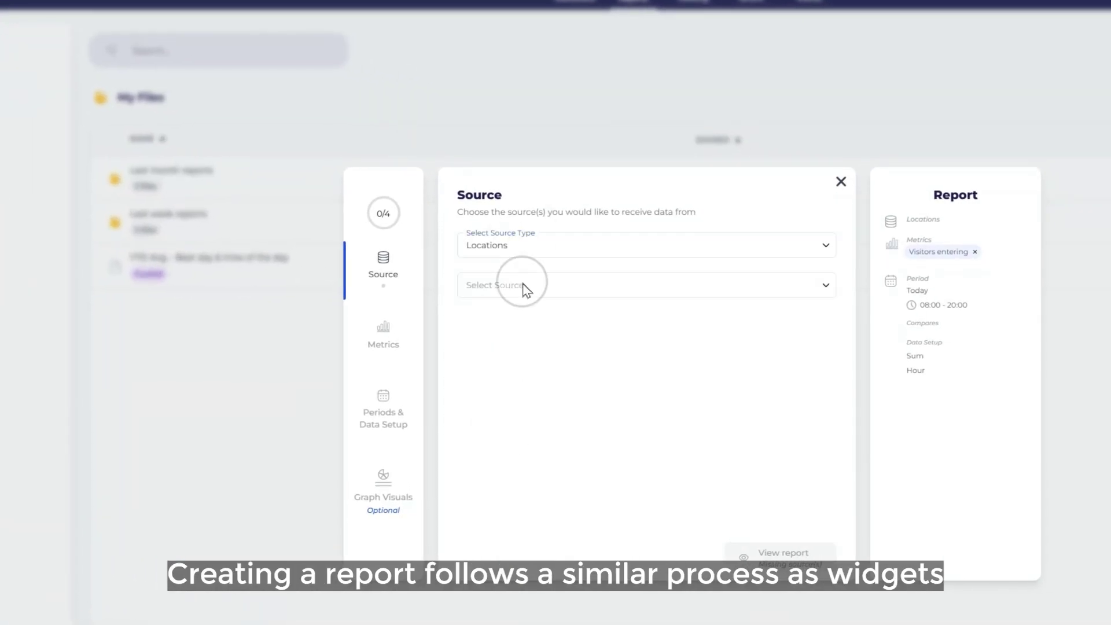
pyautogui.click(523, 286)
pyautogui.click(523, 397)
pyautogui.click(523, 421)
pyautogui.click(507, 444)
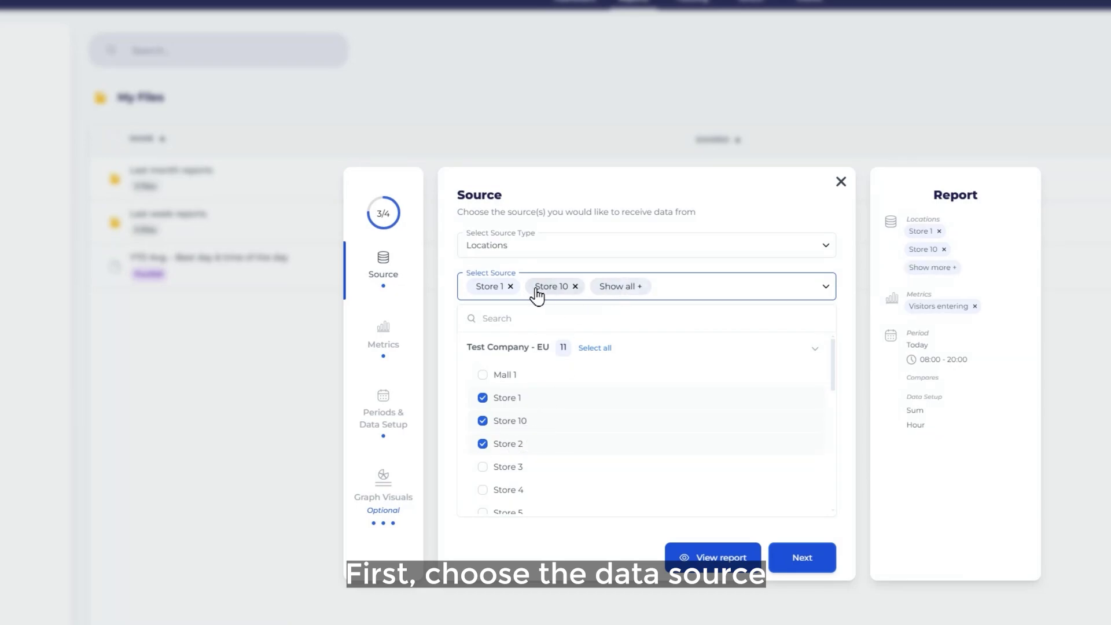
pyautogui.click(575, 285)
pyautogui.click(571, 286)
pyautogui.click(448, 299)
pyautogui.click(801, 557)
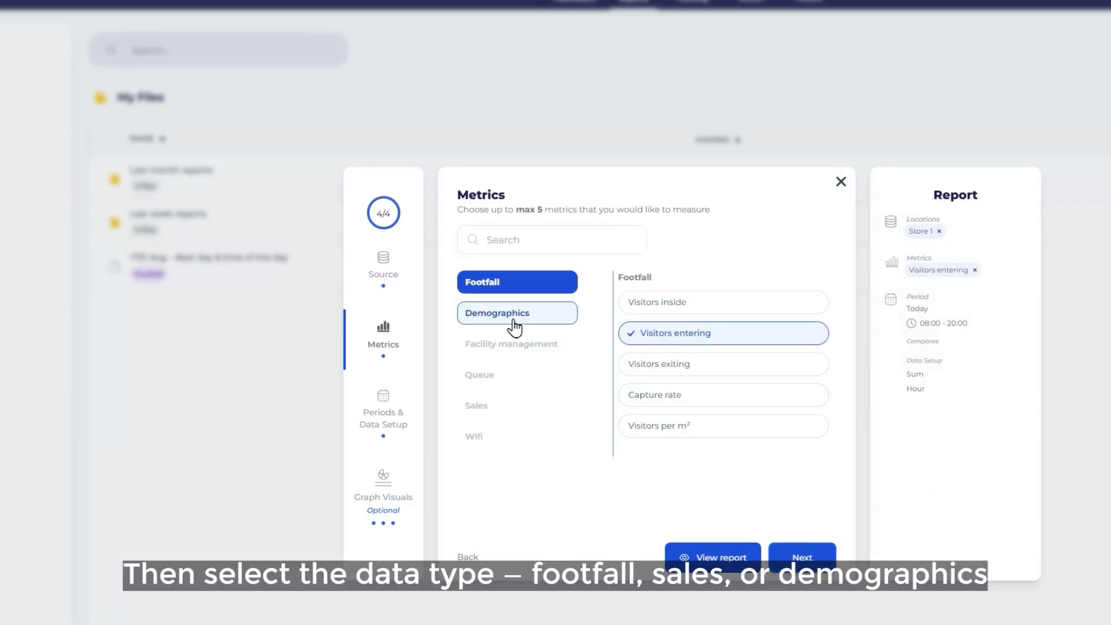
# Set the report period to Last month, starting at 10:00.
pyautogui.click(793, 556)
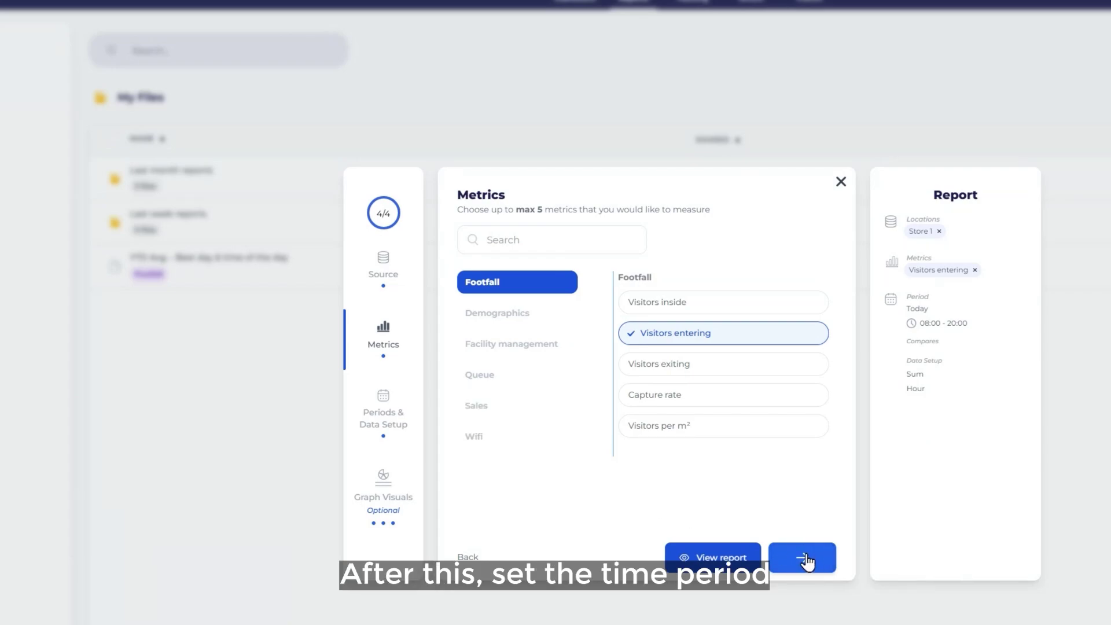
pyautogui.click(515, 272)
pyautogui.click(495, 443)
pyautogui.click(524, 317)
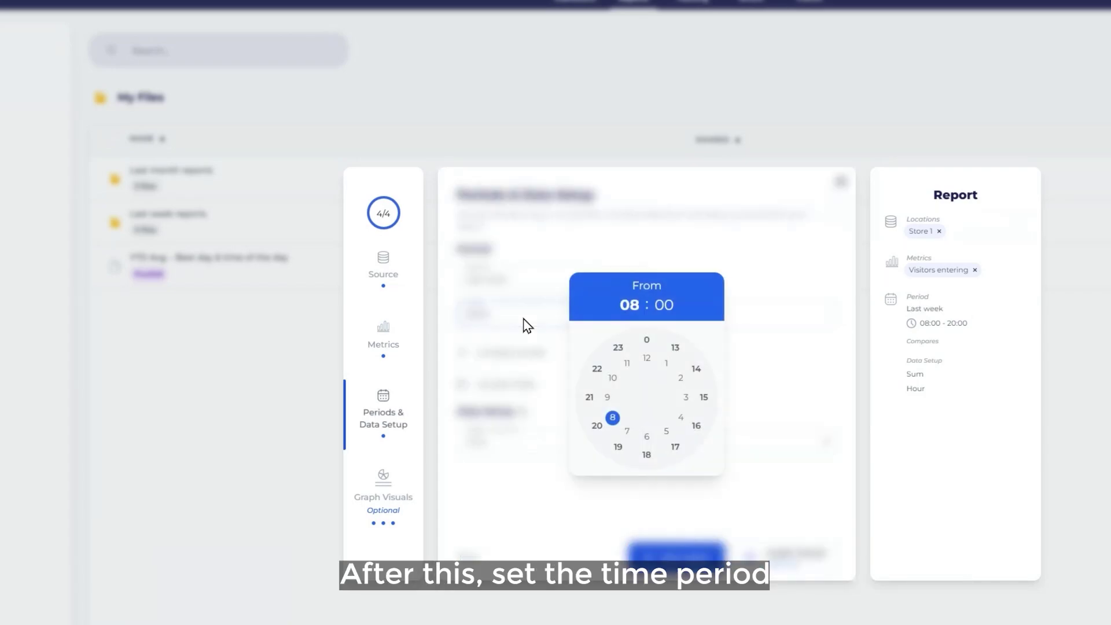
pyautogui.click(612, 381)
# Add a Same weekday, previous year comparison period.
pyautogui.click(519, 354)
pyautogui.click(548, 351)
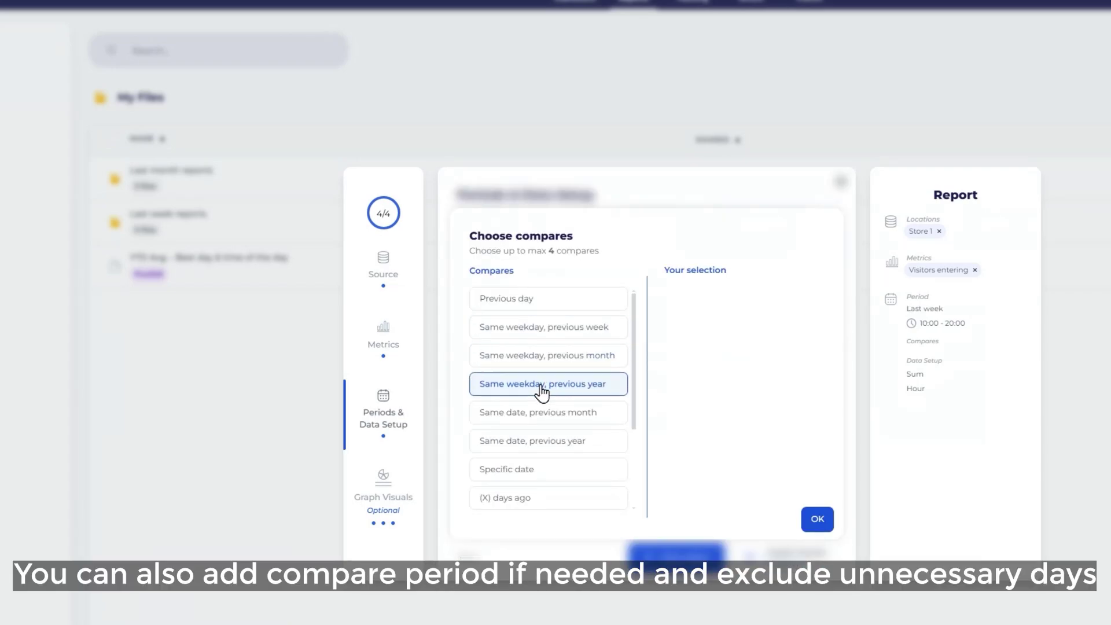
pyautogui.click(573, 384)
pyautogui.click(816, 518)
# Exclude Sundays and use a Day interval with Sum aggregation.
pyautogui.click(589, 395)
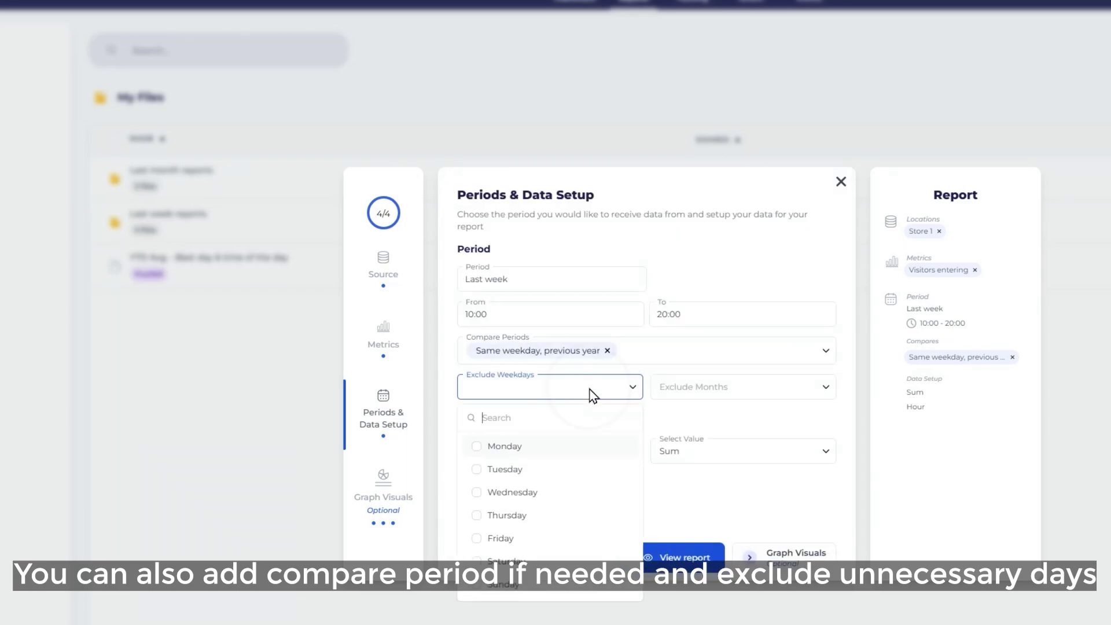
pyautogui.click(524, 585)
pyautogui.click(700, 386)
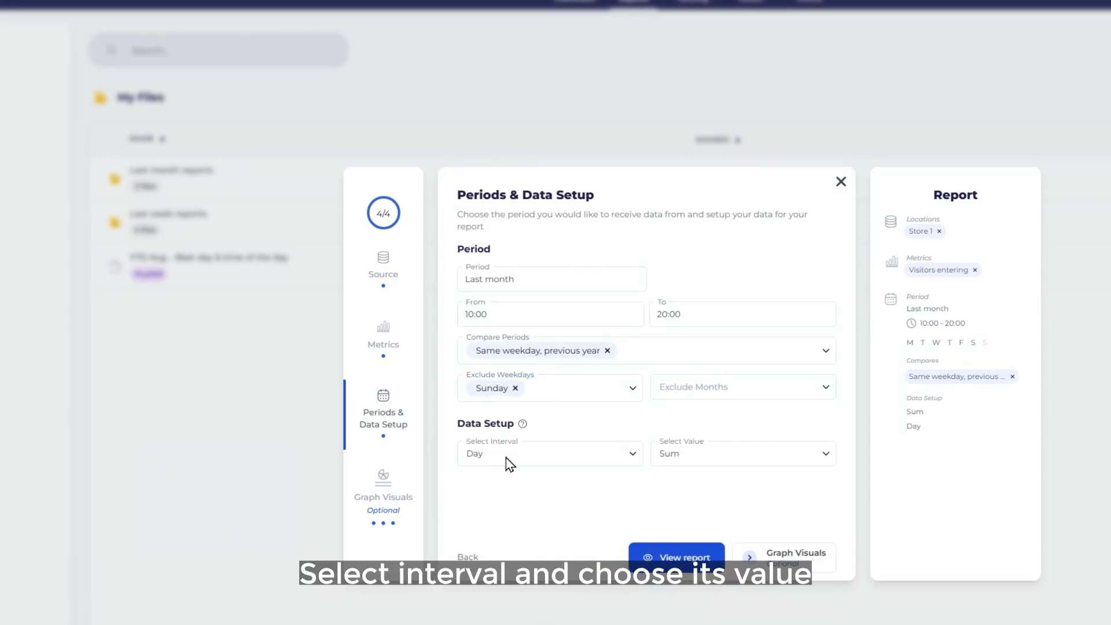
pyautogui.click(507, 457)
pyautogui.click(498, 434)
pyautogui.click(666, 457)
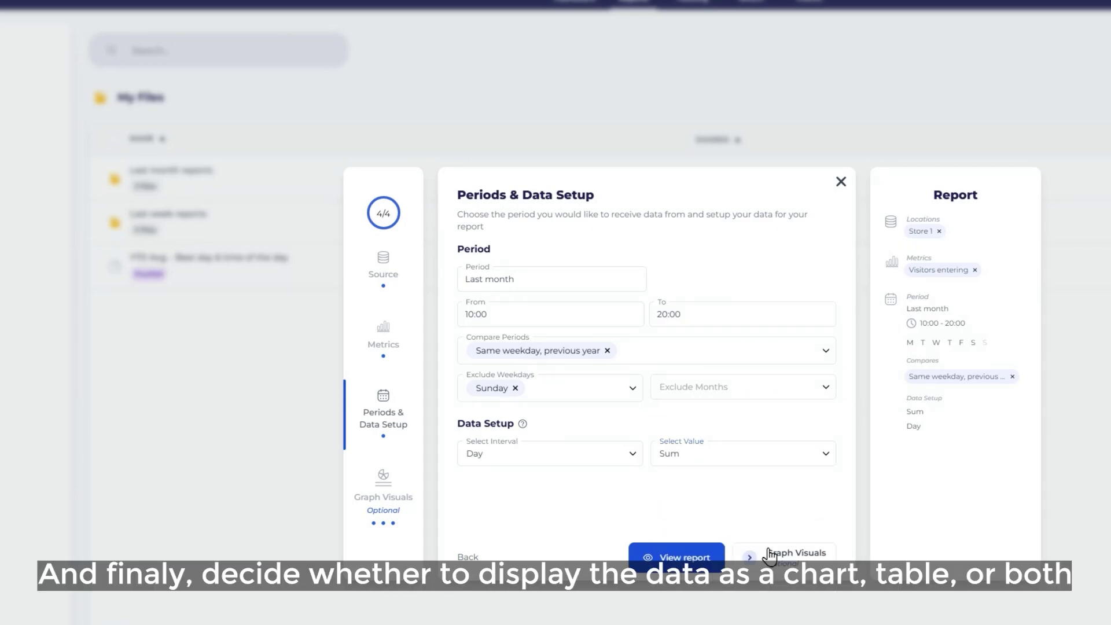
# Keep chart and table, draw the comparison as a line, and generate the report.
pyautogui.click(770, 557)
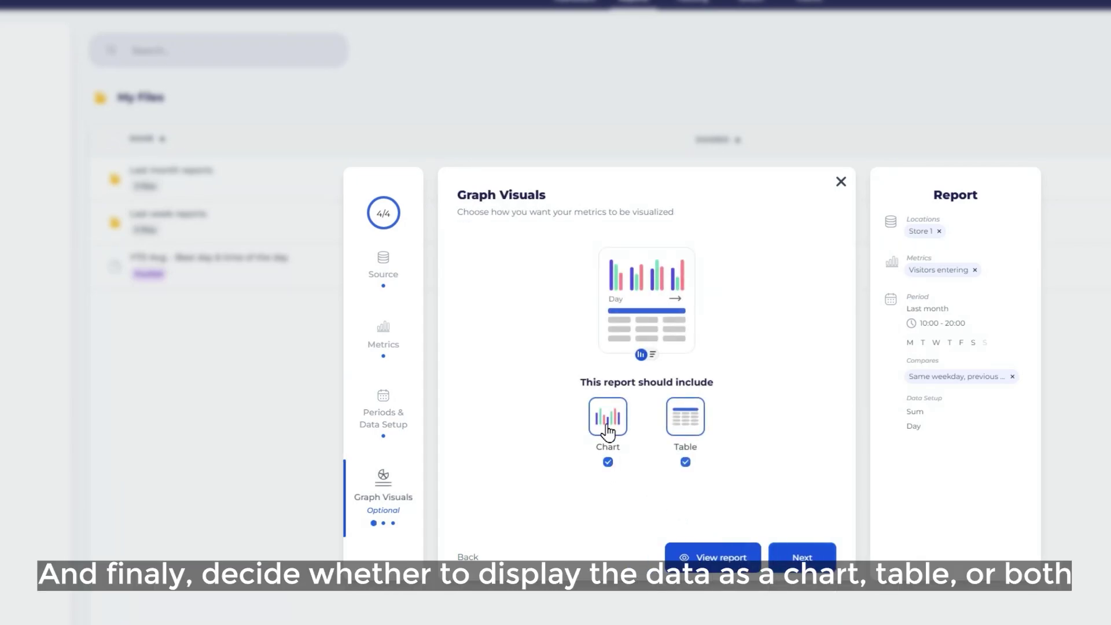
pyautogui.click(801, 556)
pyautogui.click(795, 412)
pyautogui.click(816, 442)
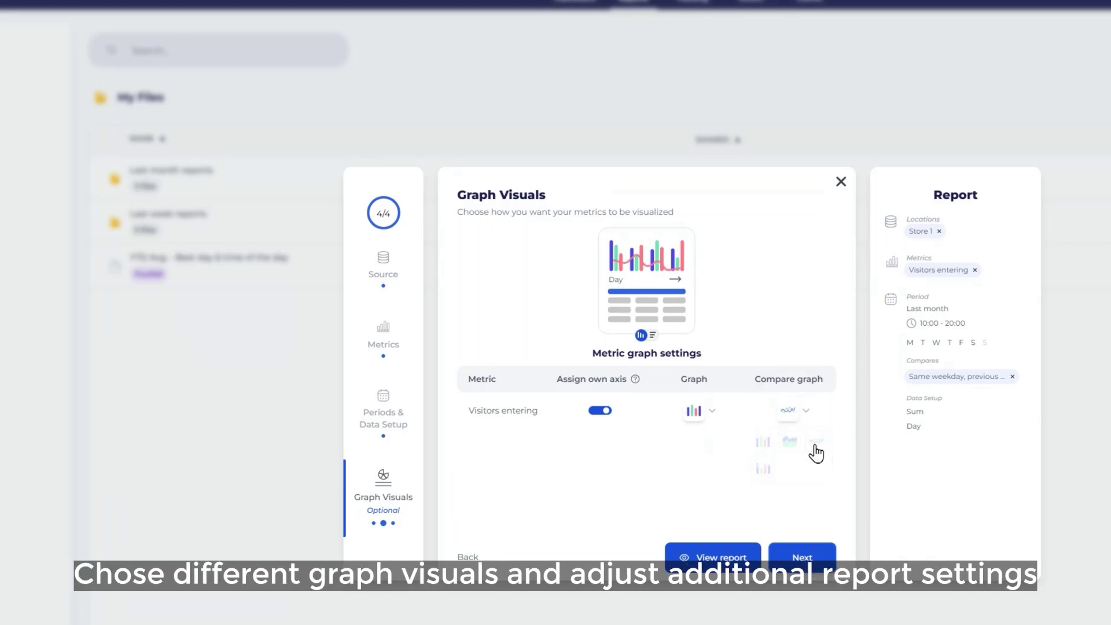
pyautogui.click(802, 557)
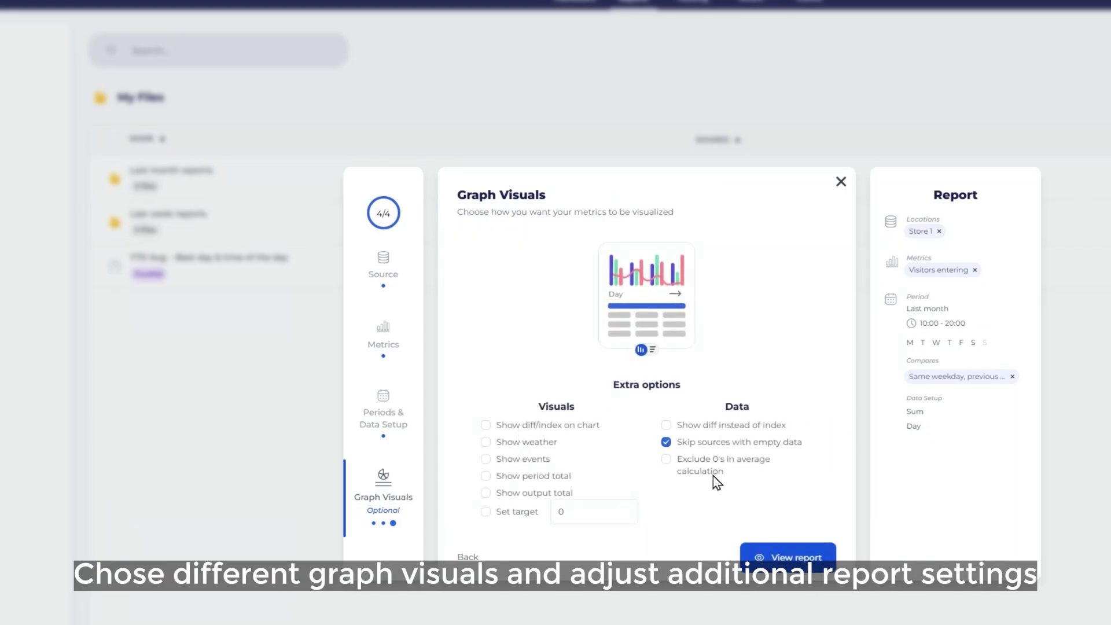
pyautogui.click(751, 570)
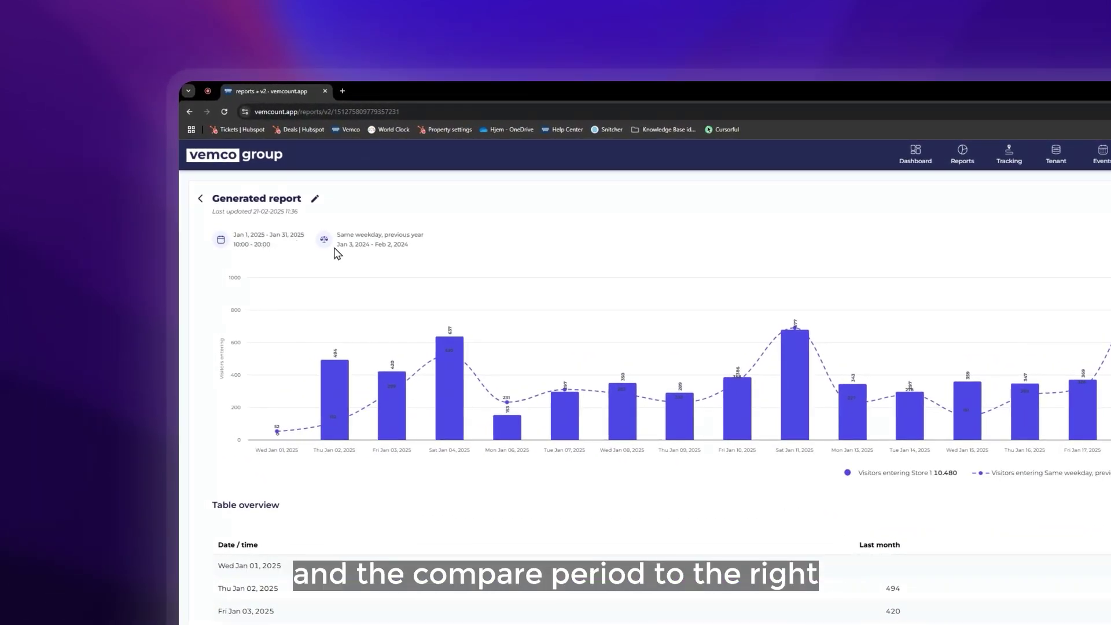
# Review the Store 1 chart and table, then switch the comparison column to Index values.
pyautogui.moveTo(384, 424)
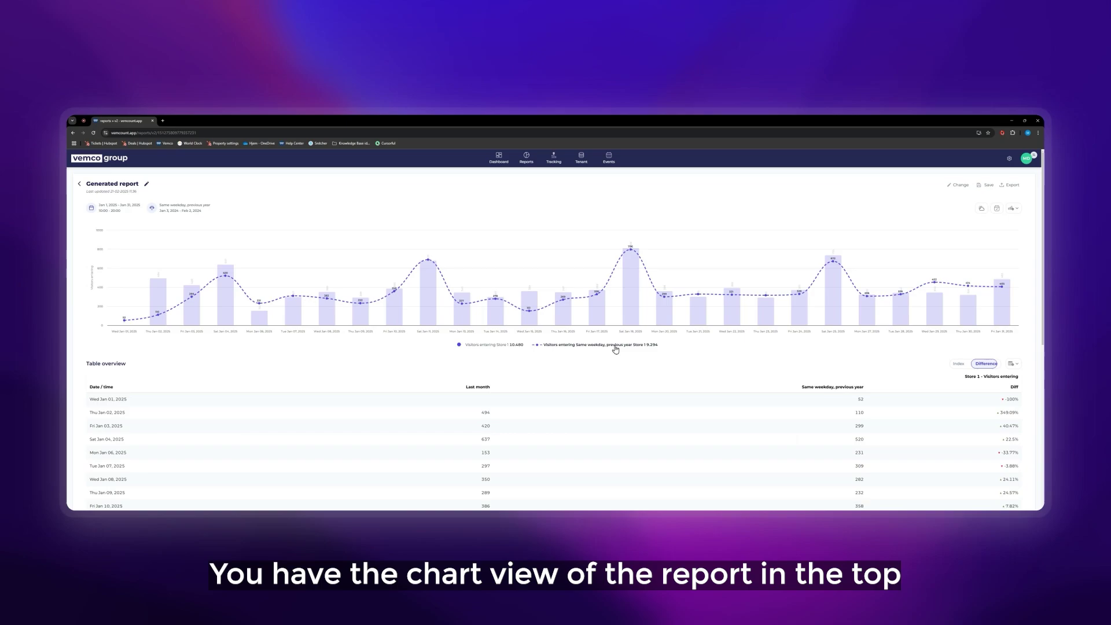
pyautogui.scroll(-3, 611, 354)
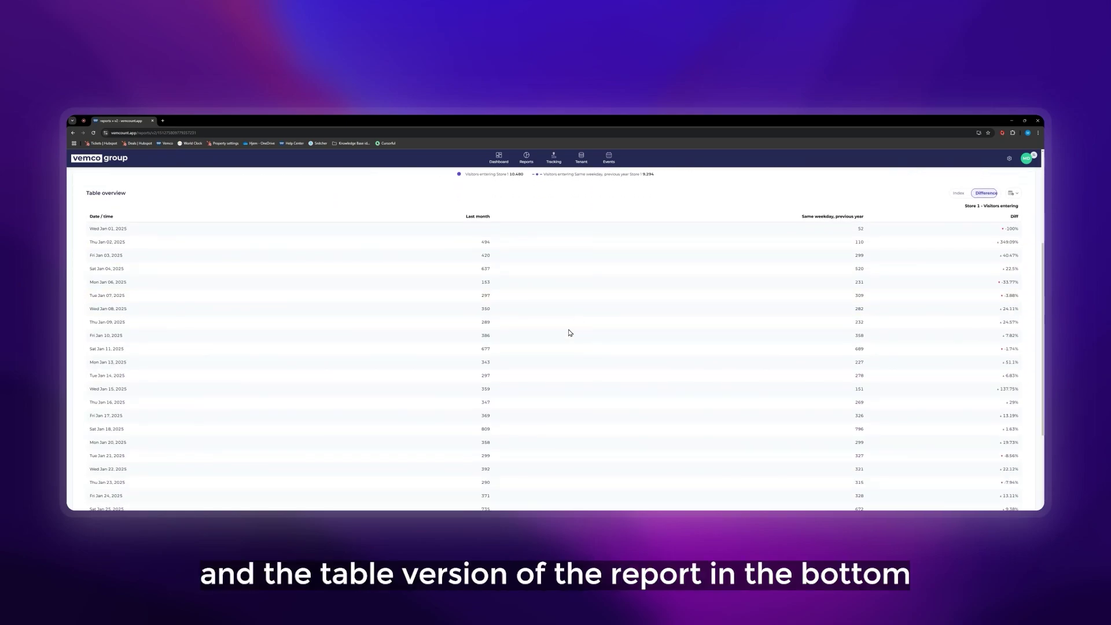
pyautogui.scroll(-3, 488, 456)
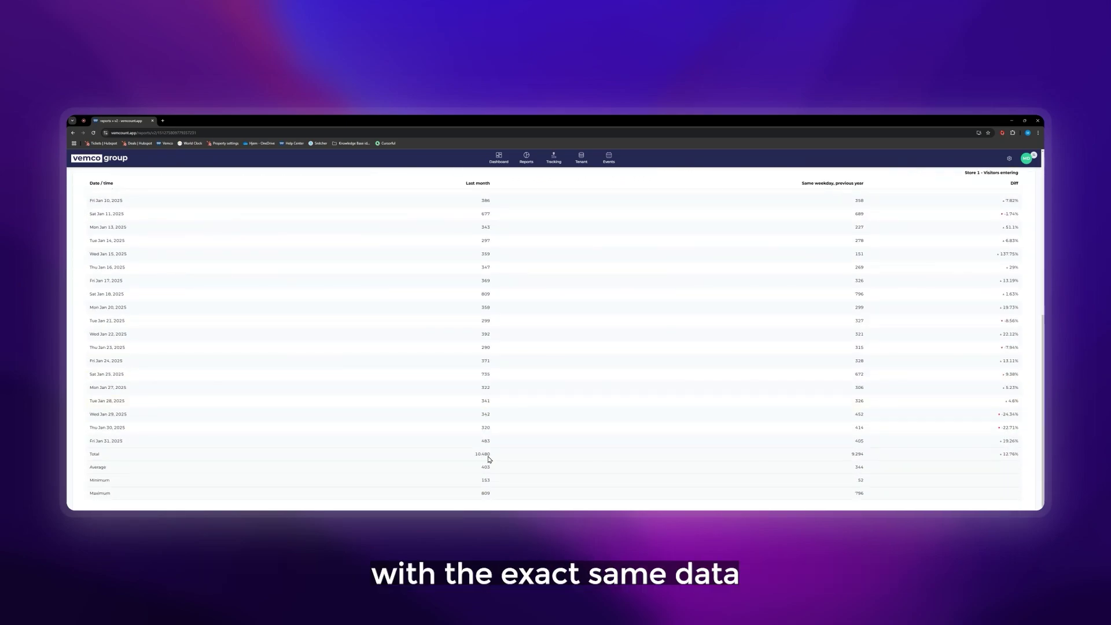
pyautogui.scroll(3, 850, 234)
pyautogui.scroll(-3, 854, 458)
pyautogui.scroll(4, 855, 454)
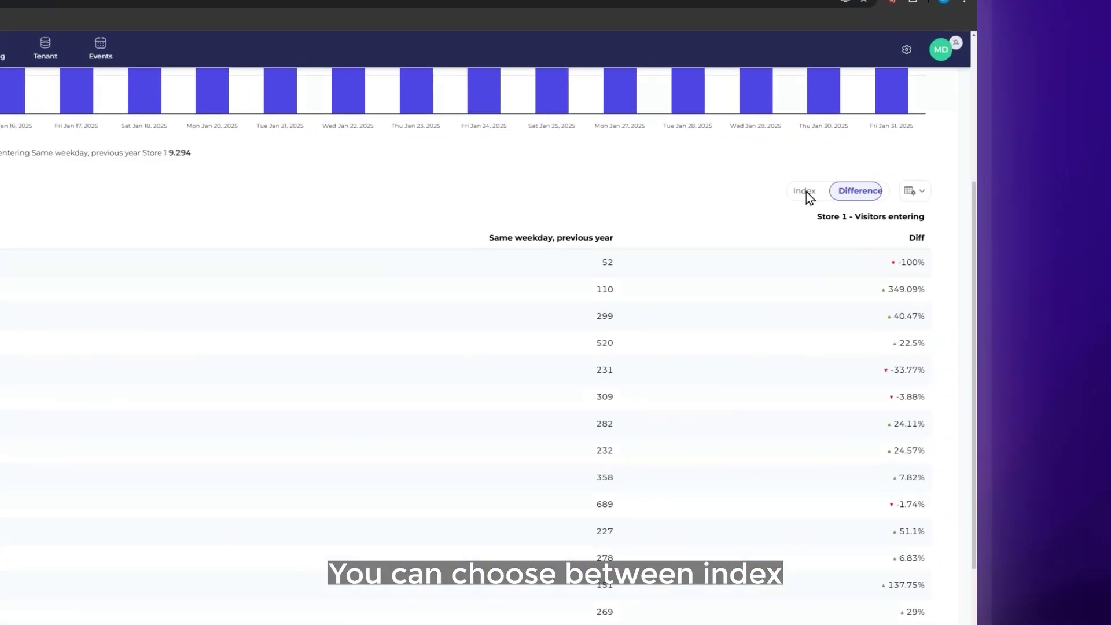
pyautogui.click(958, 229)
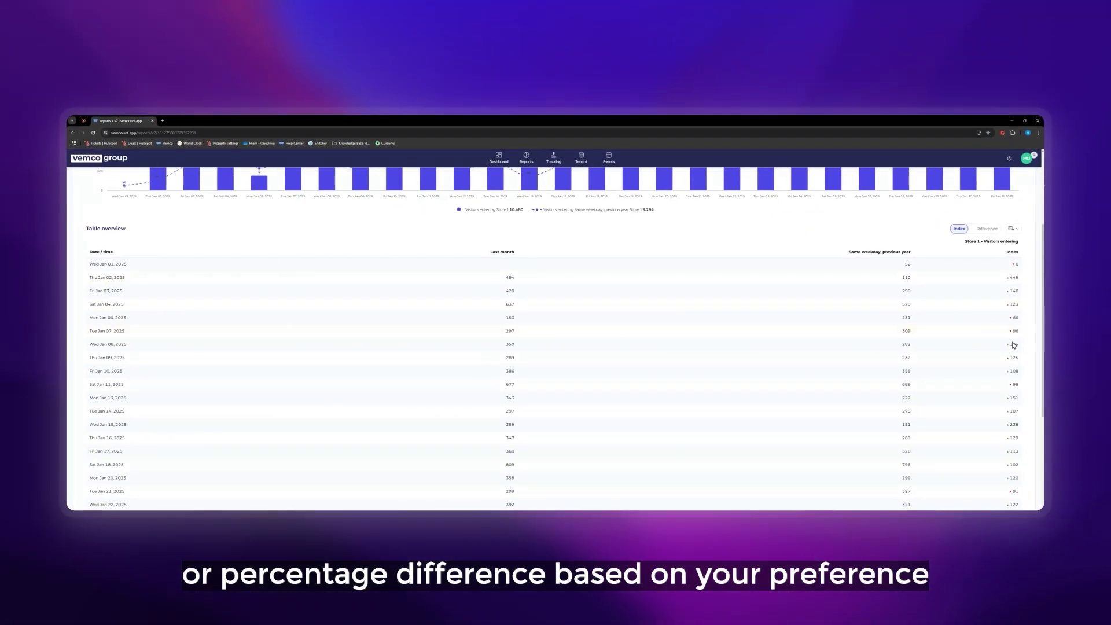
# Save the report as 'Last month pr. day - Store 1'.
pyautogui.click(1009, 185)
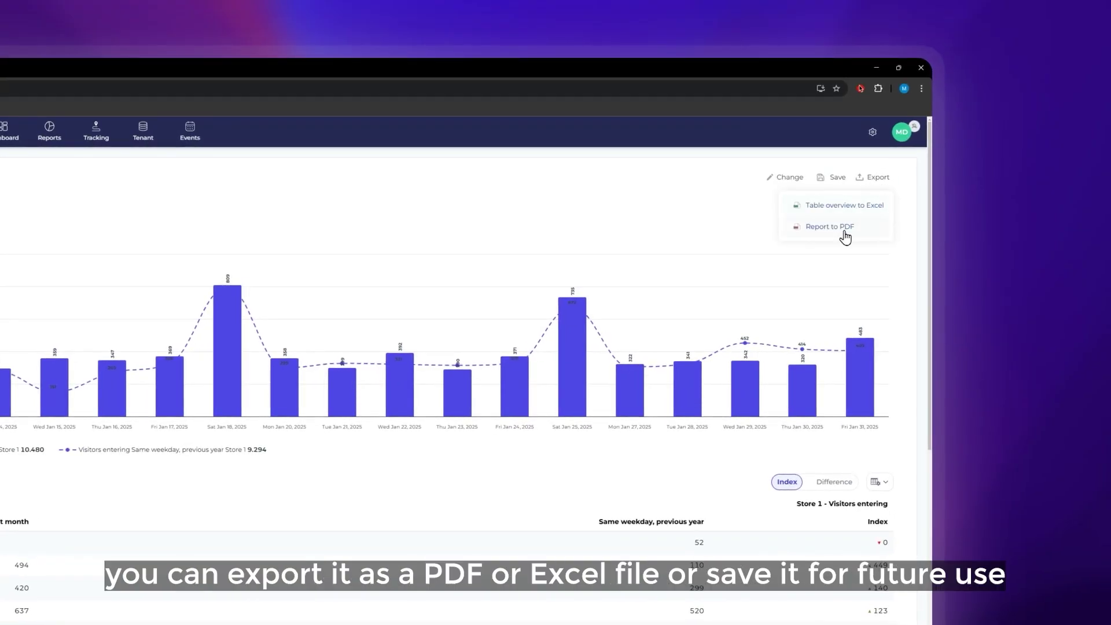
pyautogui.click(758, 214)
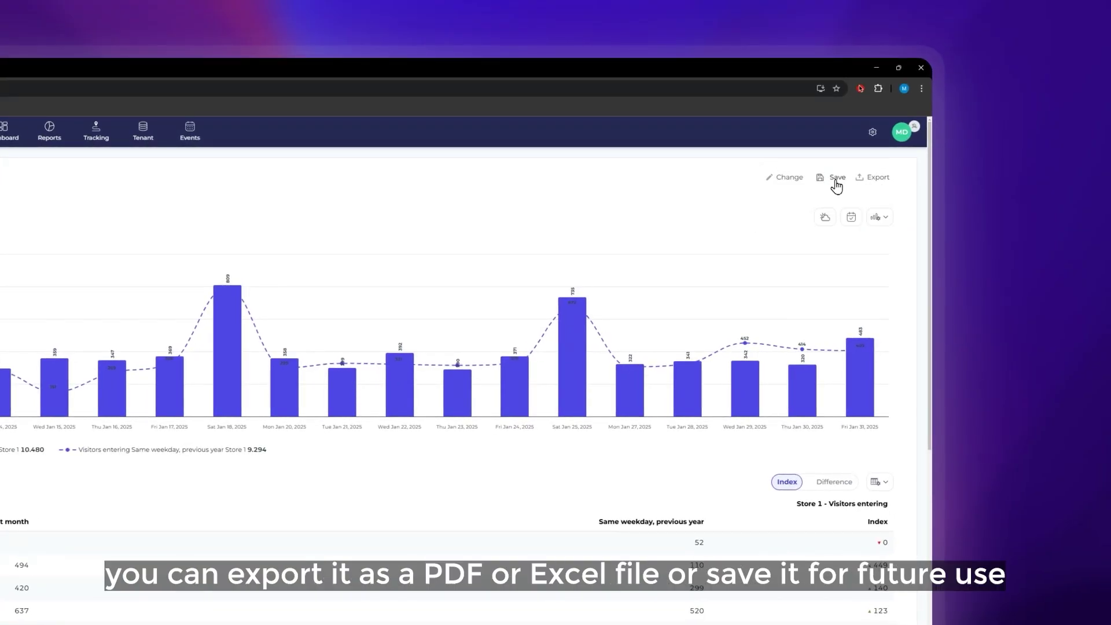
pyautogui.click(835, 178)
pyautogui.write('Last month pr. day - Store 1')
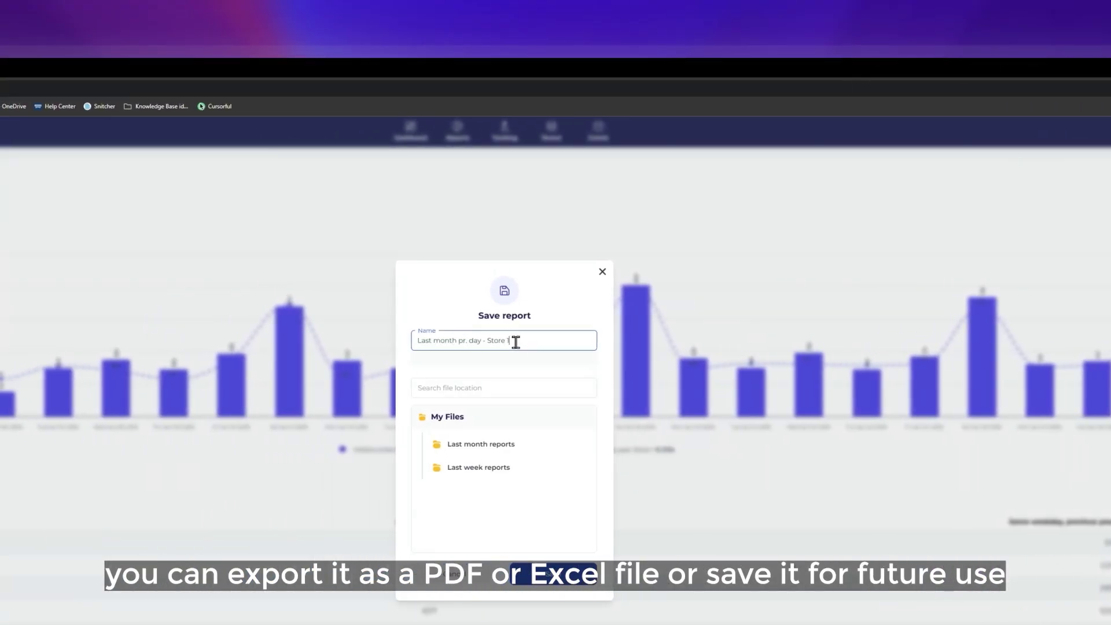
pyautogui.click(553, 576)
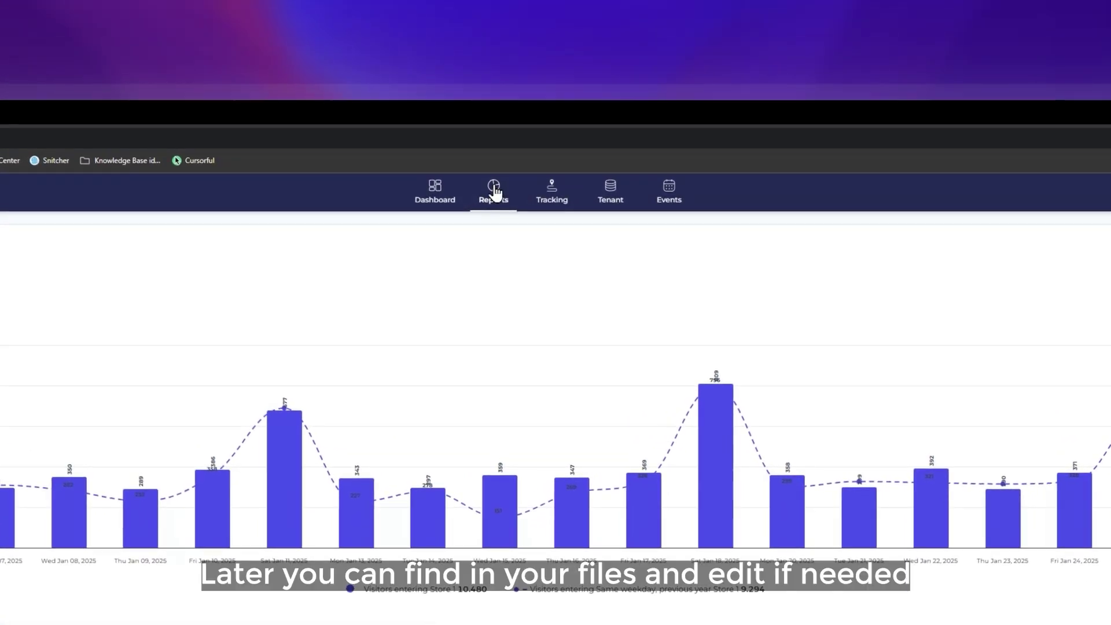
# Reopen the saved report from My Files, review its settings, and show its file actions.
pyautogui.click(527, 158)
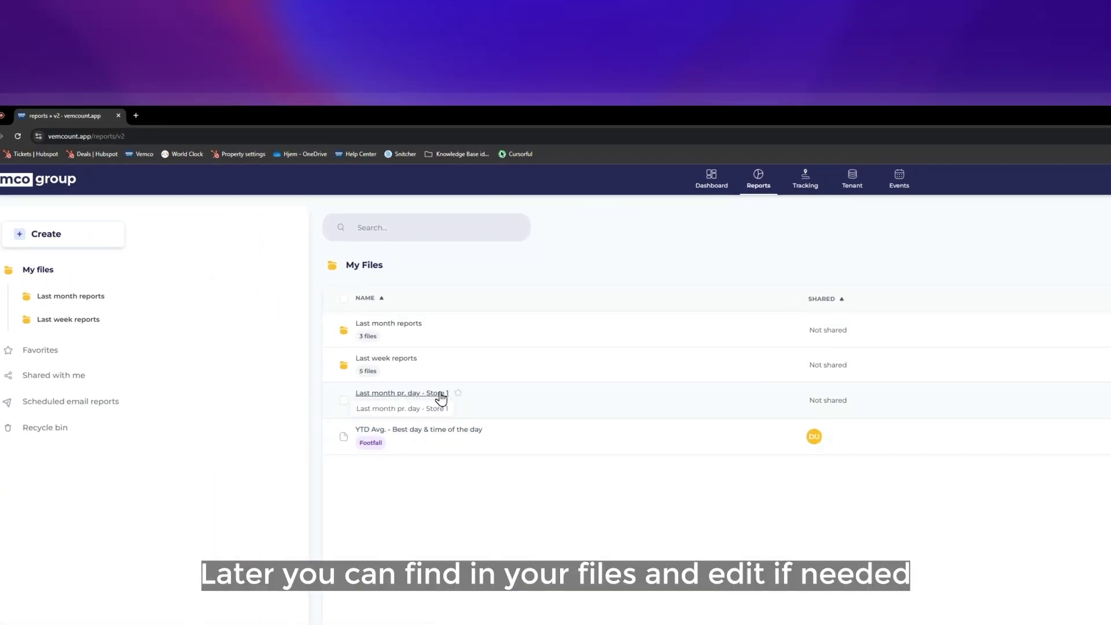
pyautogui.click(404, 399)
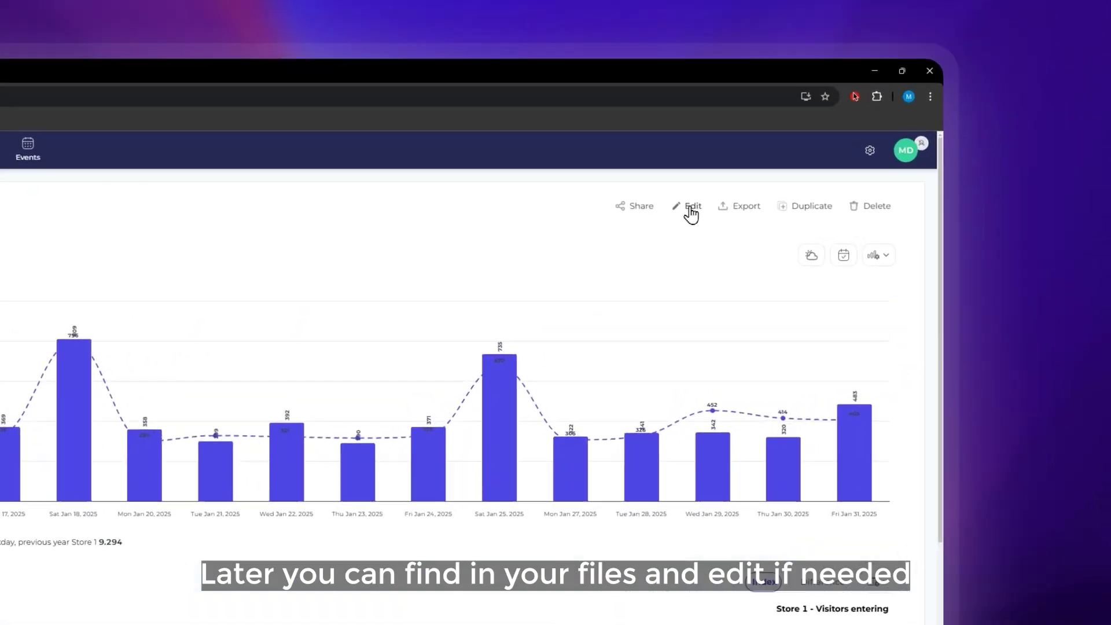
pyautogui.click(925, 181)
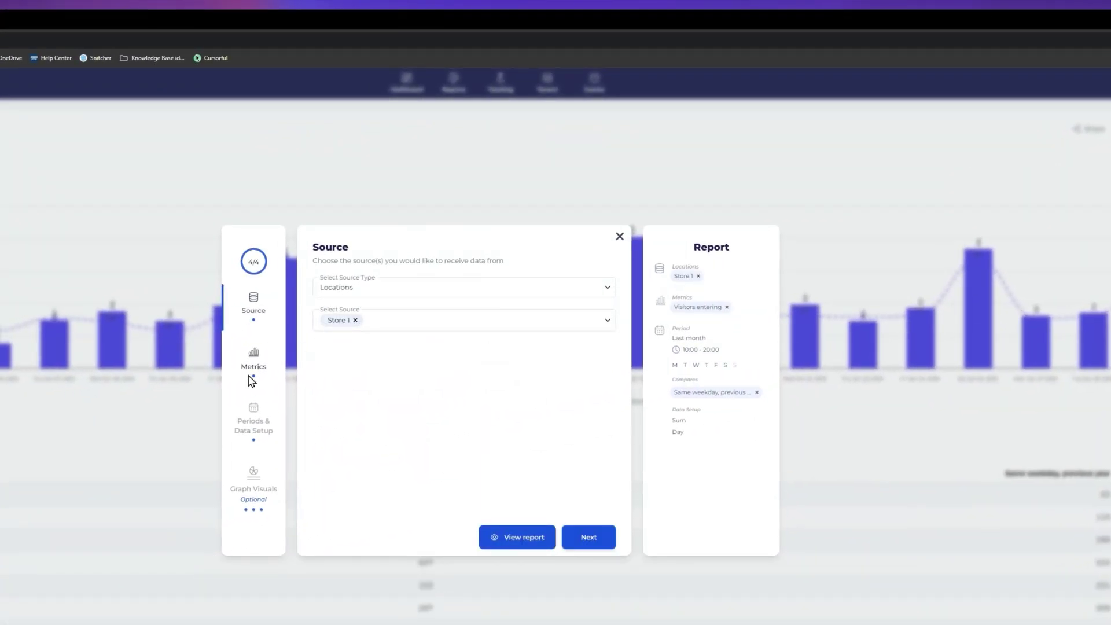
pyautogui.click(195, 439)
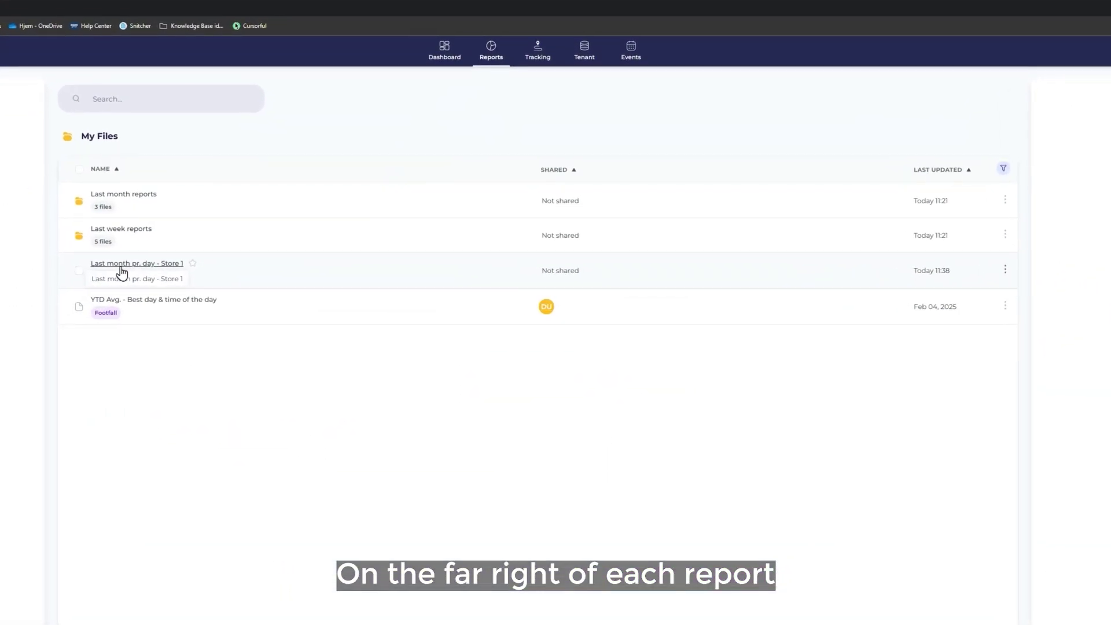
pyautogui.click(1007, 270)
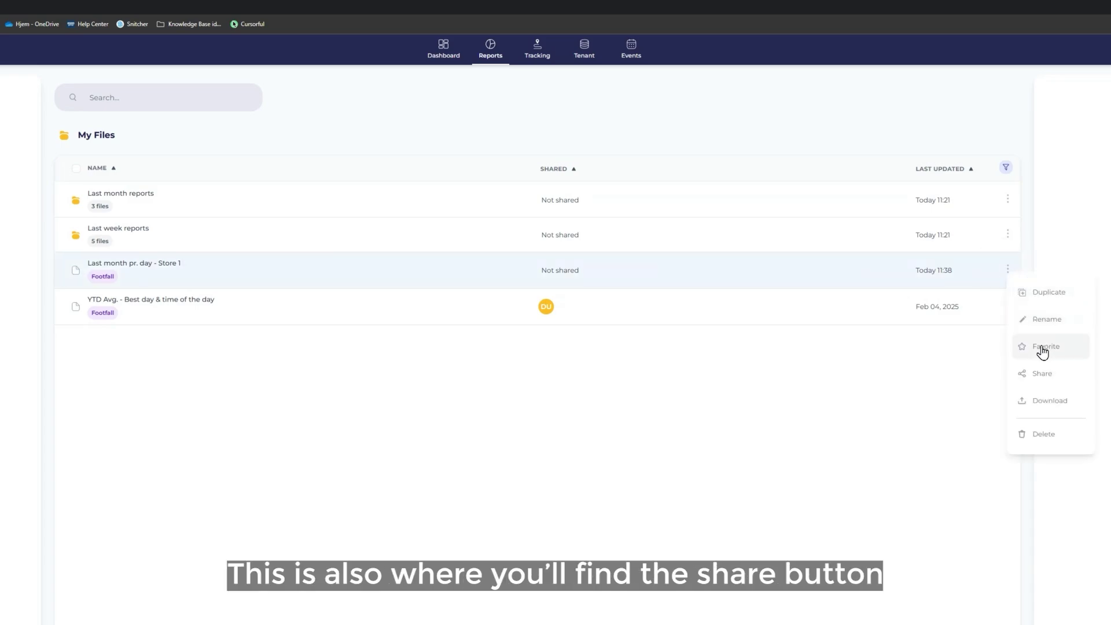
pyautogui.click(1046, 379)
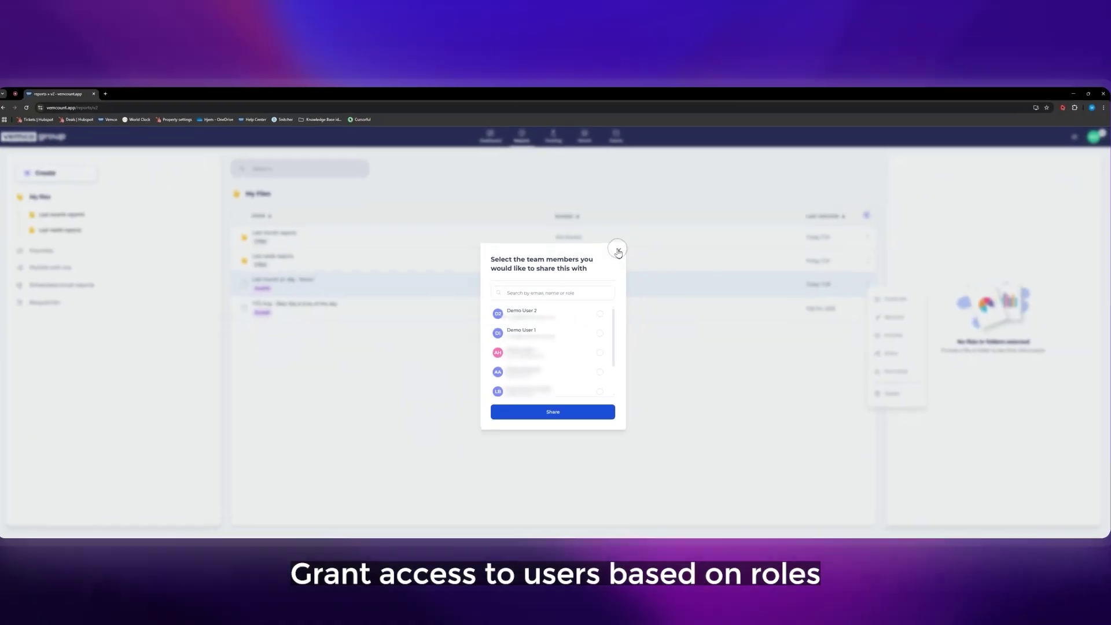
pyautogui.click(634, 220)
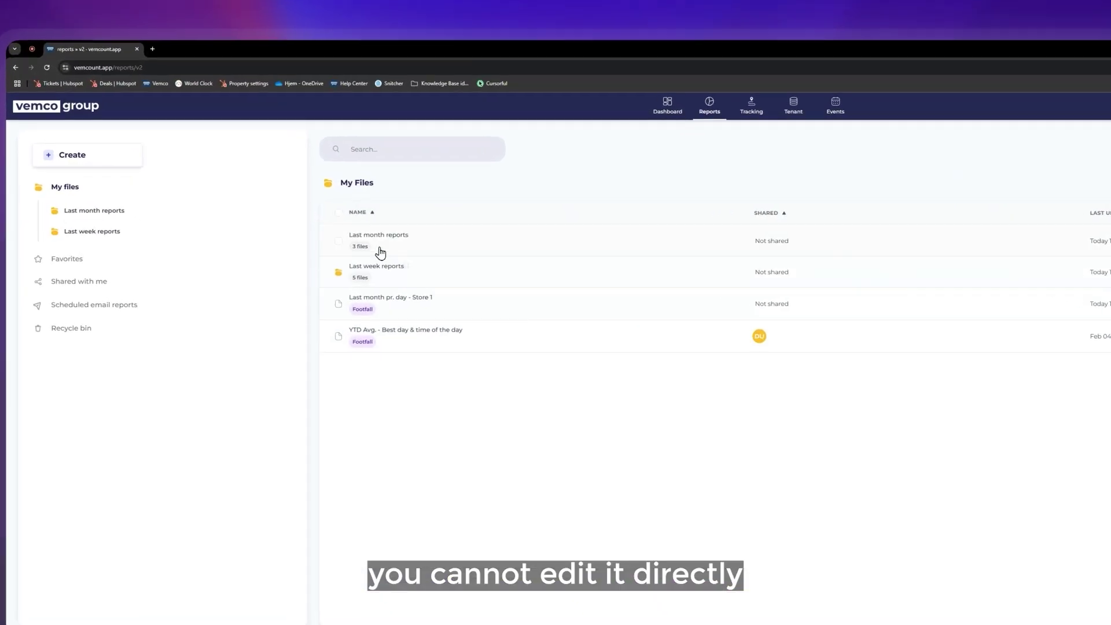
pyautogui.click(312, 246)
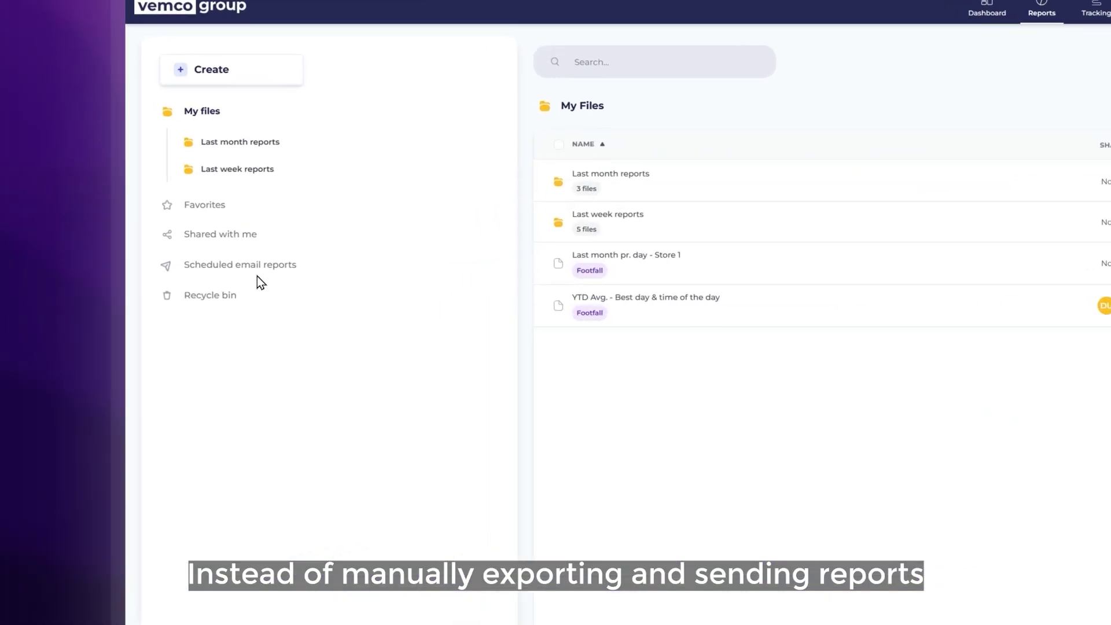
# Change the monthly visitors and conversion schedule to send weekly as PDF.
pyautogui.click(124, 288)
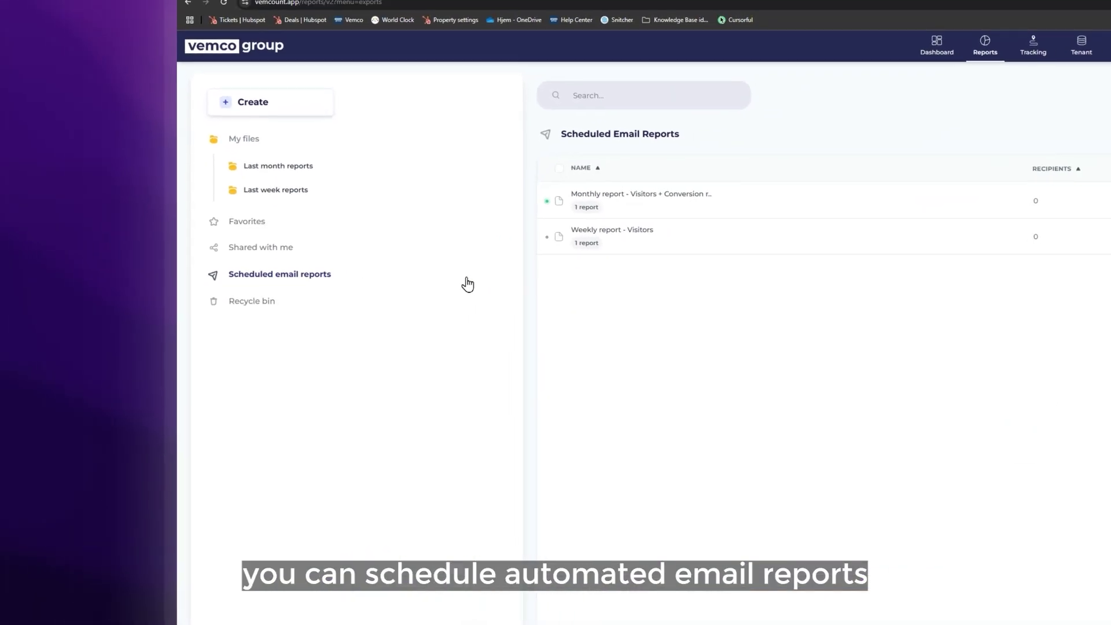
pyautogui.click(594, 198)
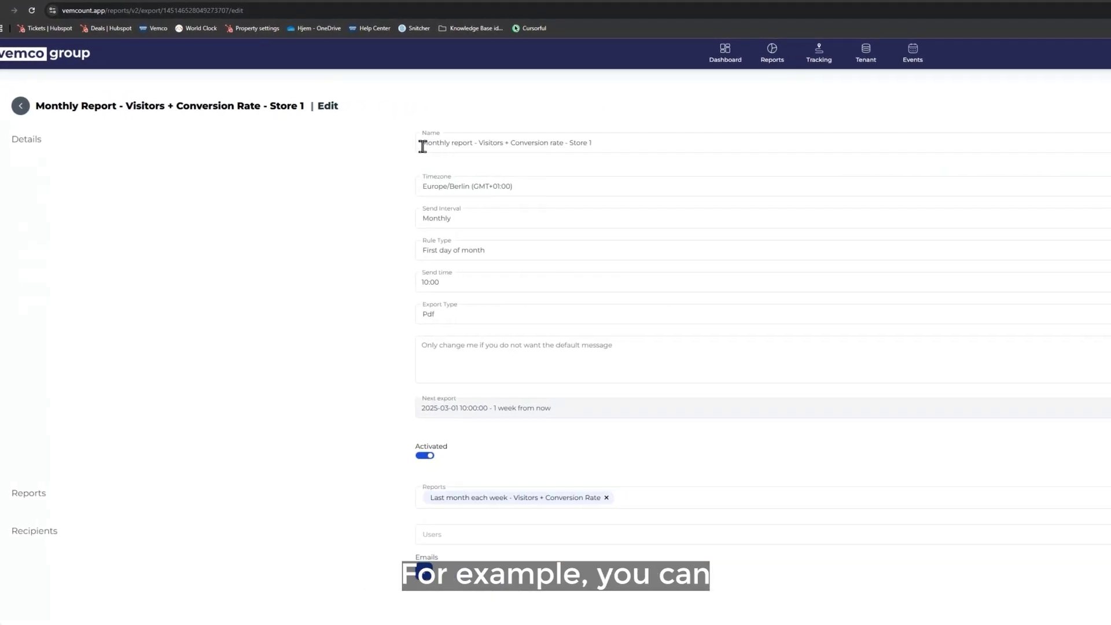
pyautogui.click(459, 224)
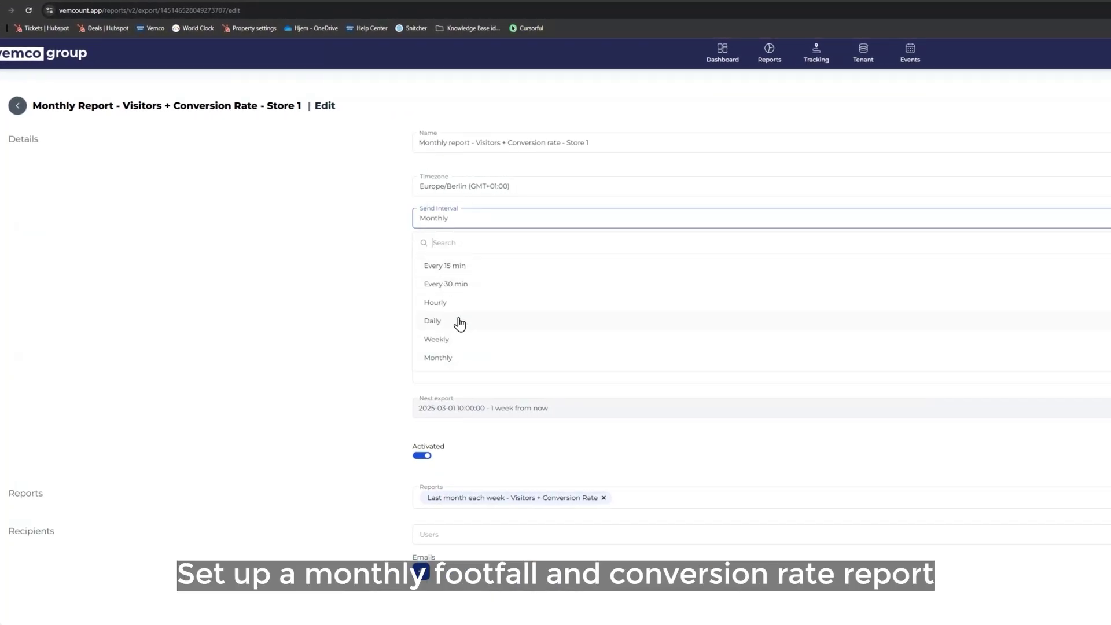
pyautogui.click(384, 282)
pyautogui.click(433, 253)
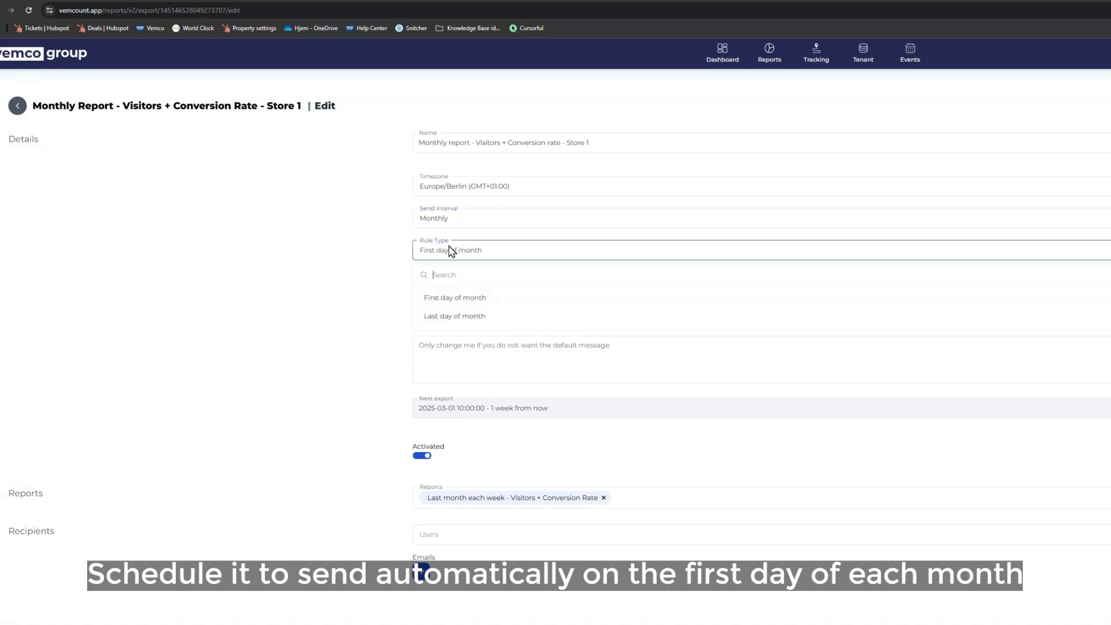
pyautogui.click(451, 219)
pyautogui.click(452, 346)
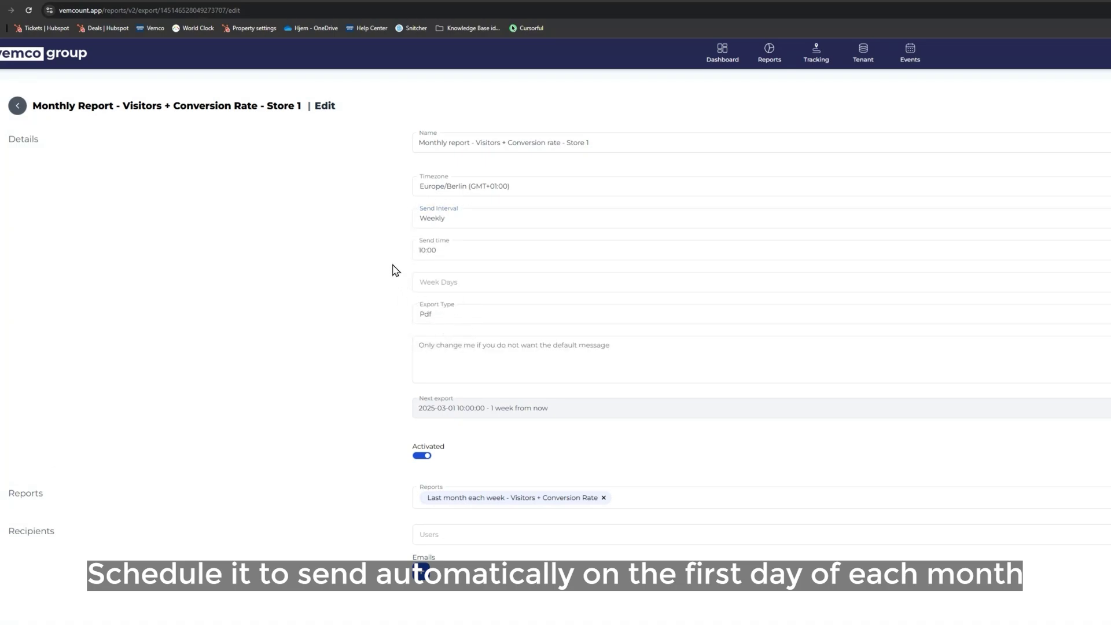
pyautogui.click(437, 315)
pyautogui.click(369, 305)
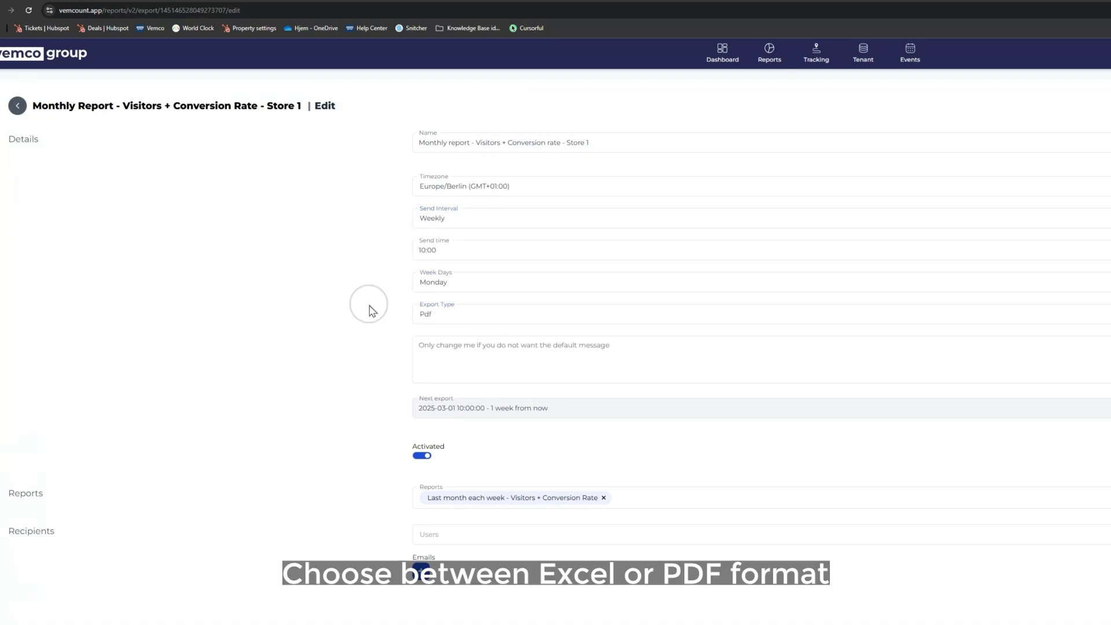
pyautogui.scroll(-3, 590, 355)
# Add a team user and an external e-mail address as recipients, then save the schedule.
pyautogui.click(578, 345)
pyautogui.click(486, 395)
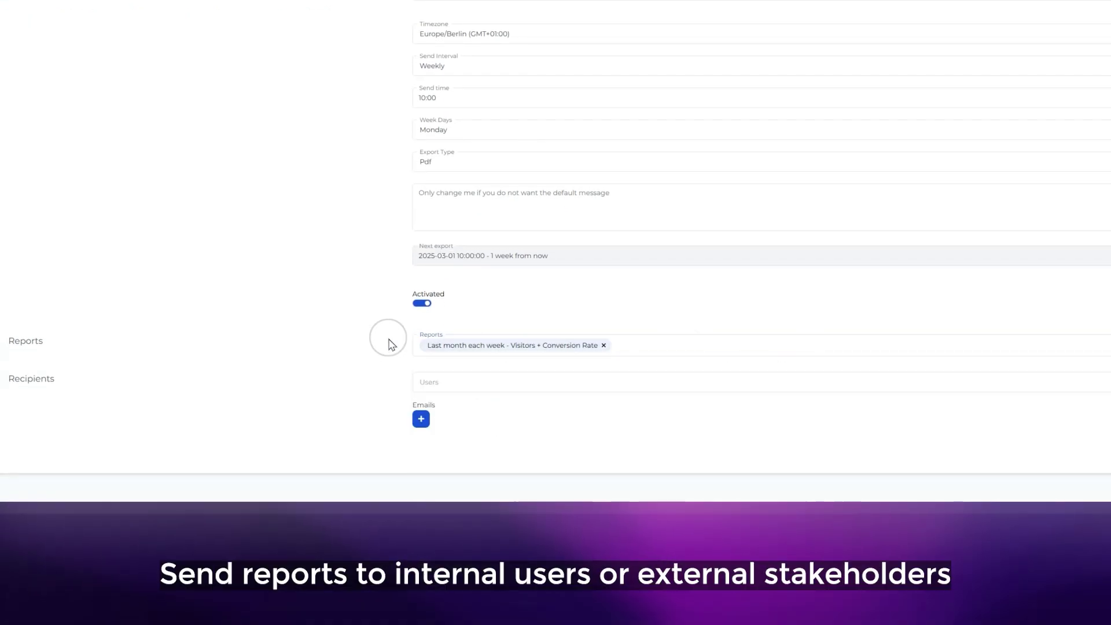
pyautogui.click(449, 383)
pyautogui.click(463, 470)
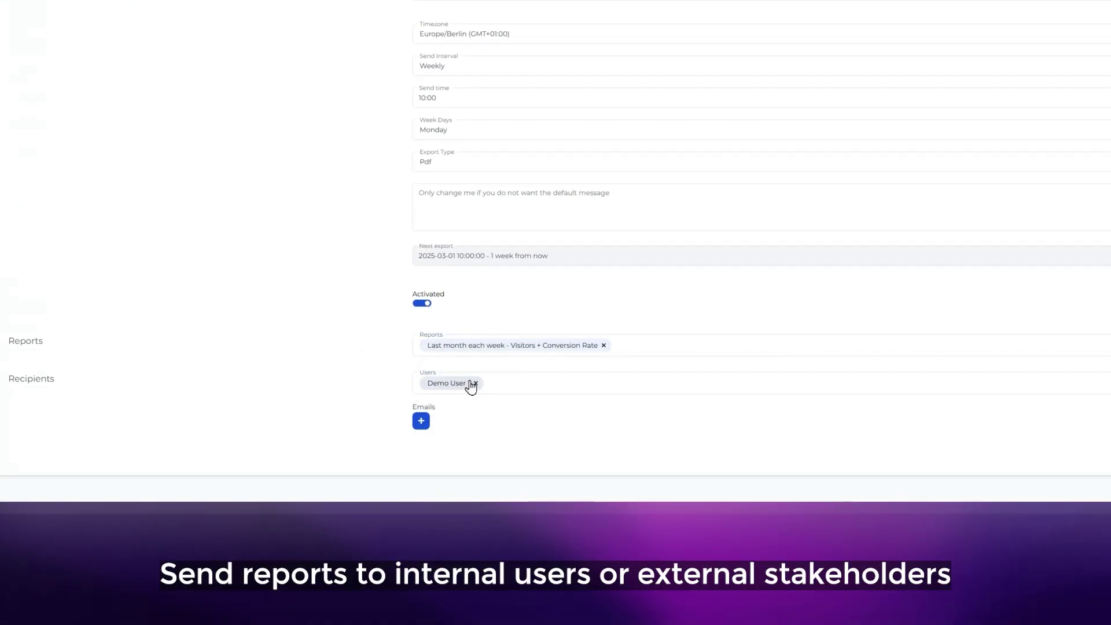
pyautogui.click(421, 419)
pyautogui.click(461, 427)
pyautogui.click(634, 434)
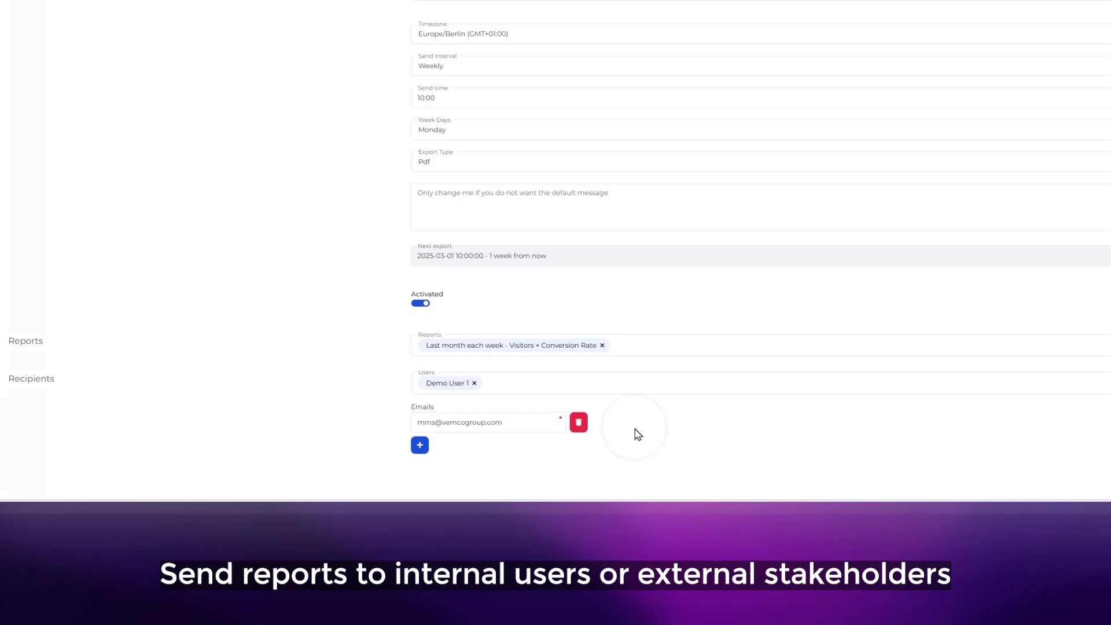
pyautogui.click(895, 458)
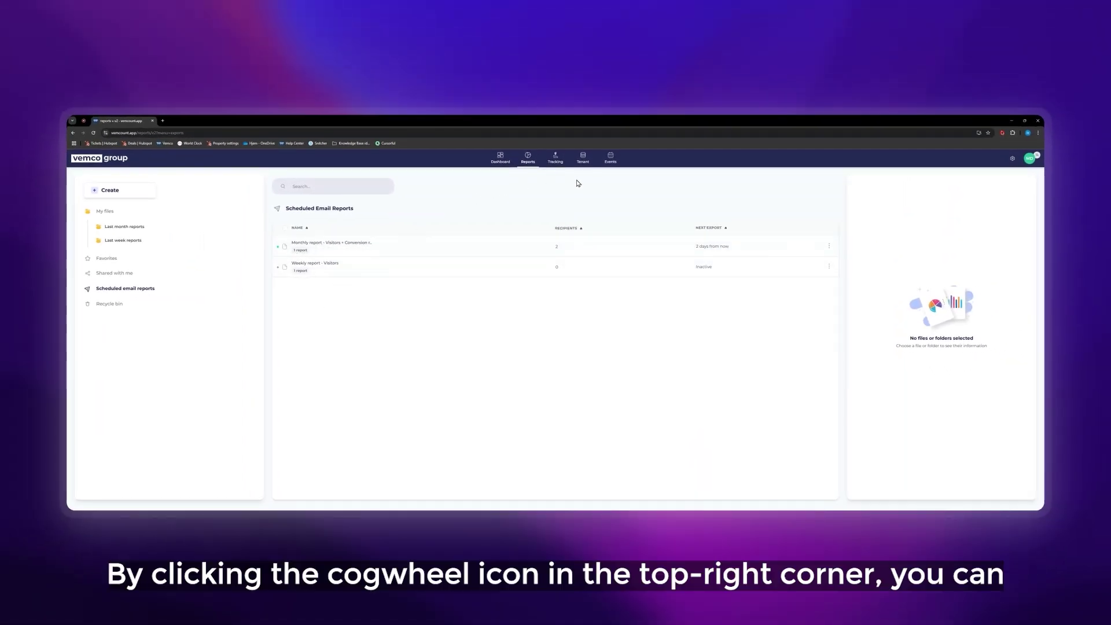
# Open Users from the cogwheel menu and glance at the first user's action menu.
pyautogui.click(1012, 158)
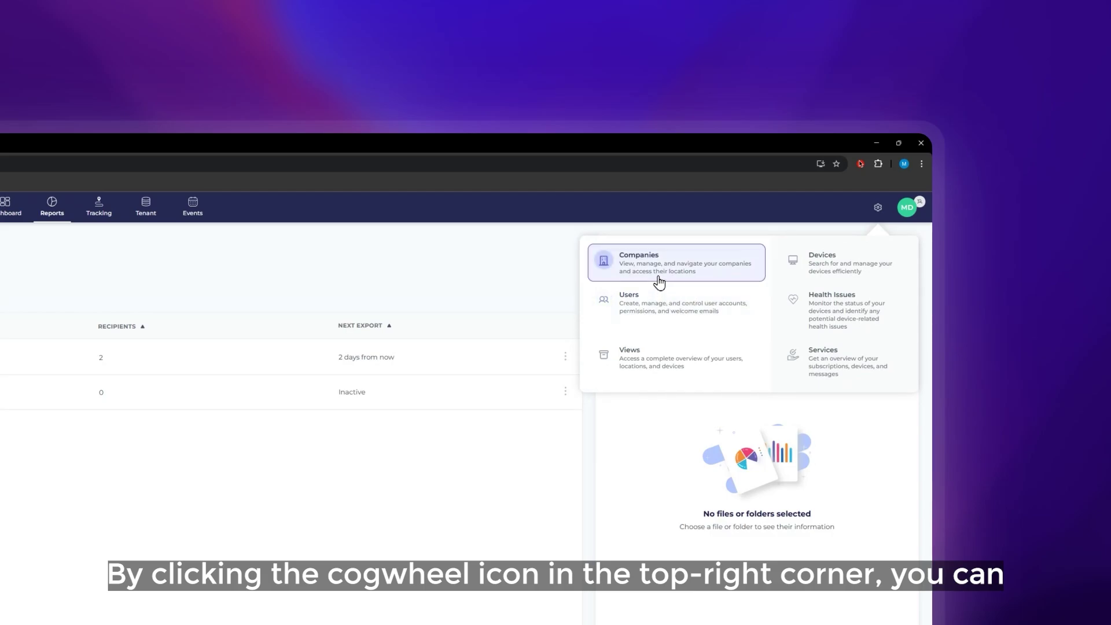
pyautogui.click(673, 323)
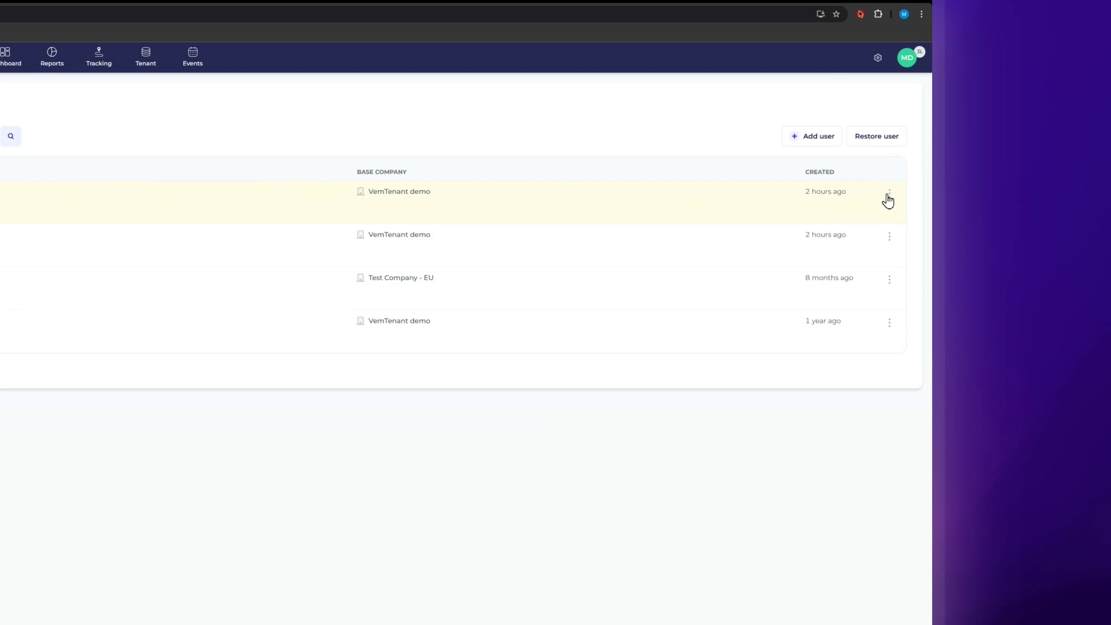
pyautogui.click(886, 196)
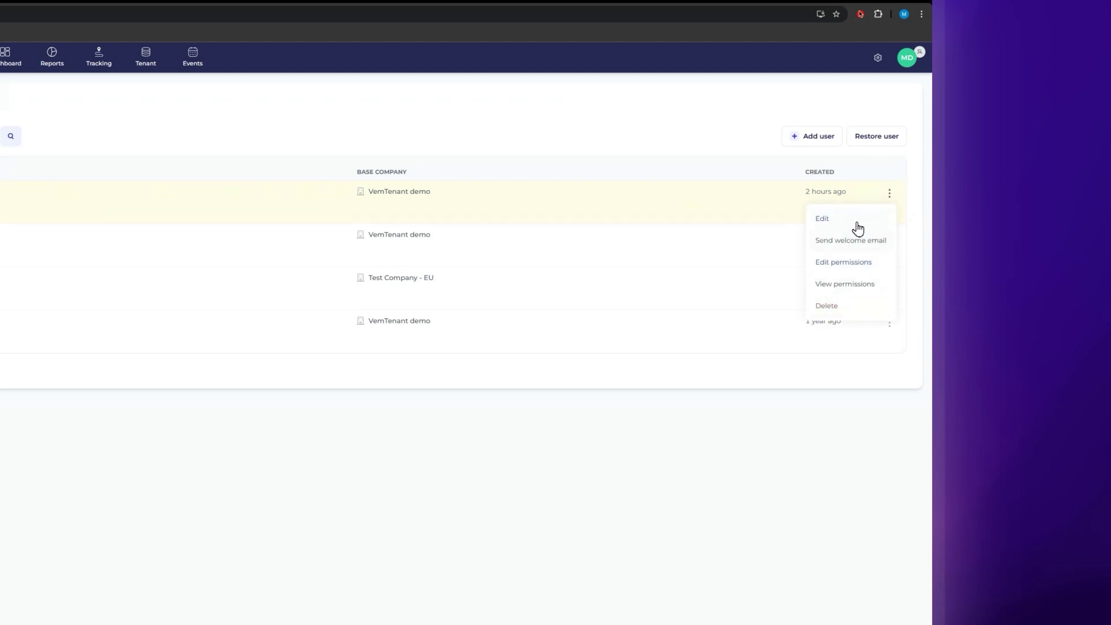
pyautogui.click(181, 139)
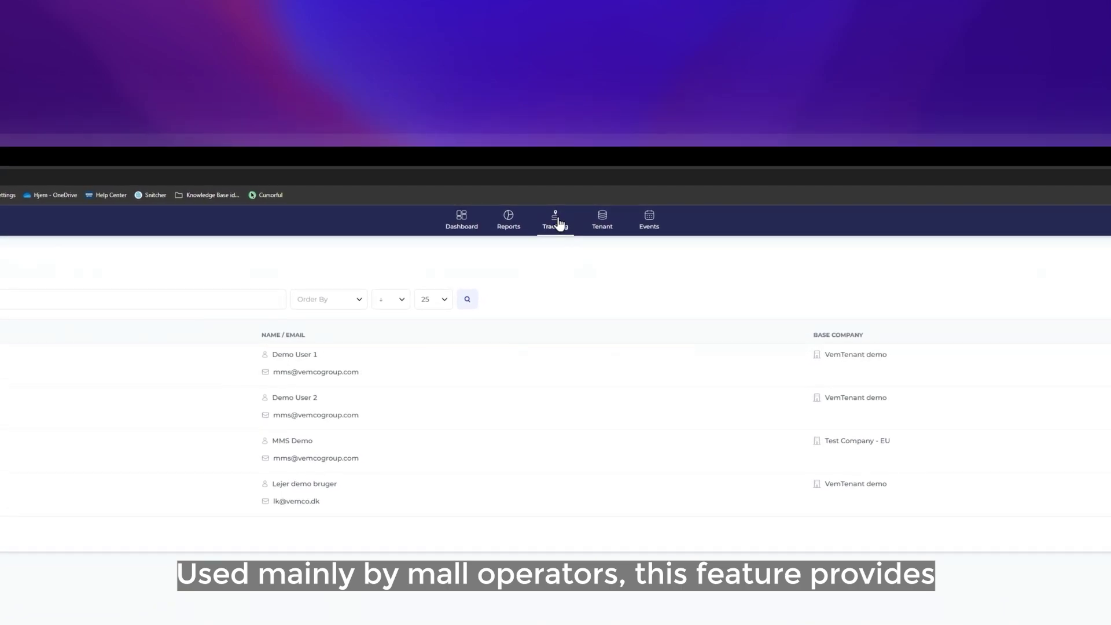
# Open the Tenant statistics Events section to reach the Visitors pr. store - Last month total report.
pyautogui.click(602, 220)
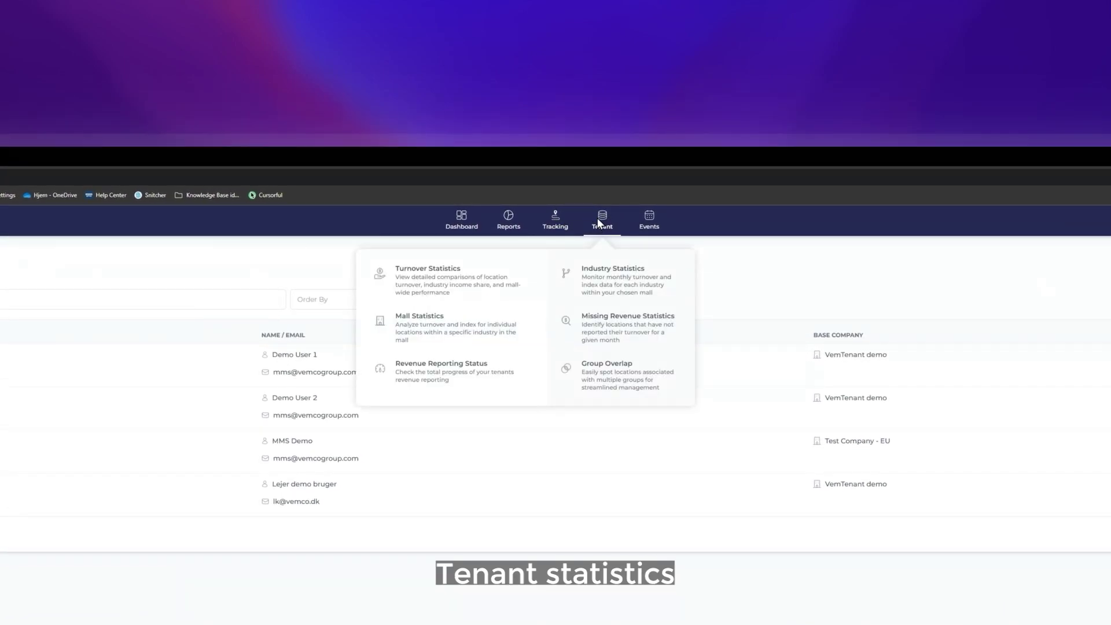
pyautogui.click(649, 221)
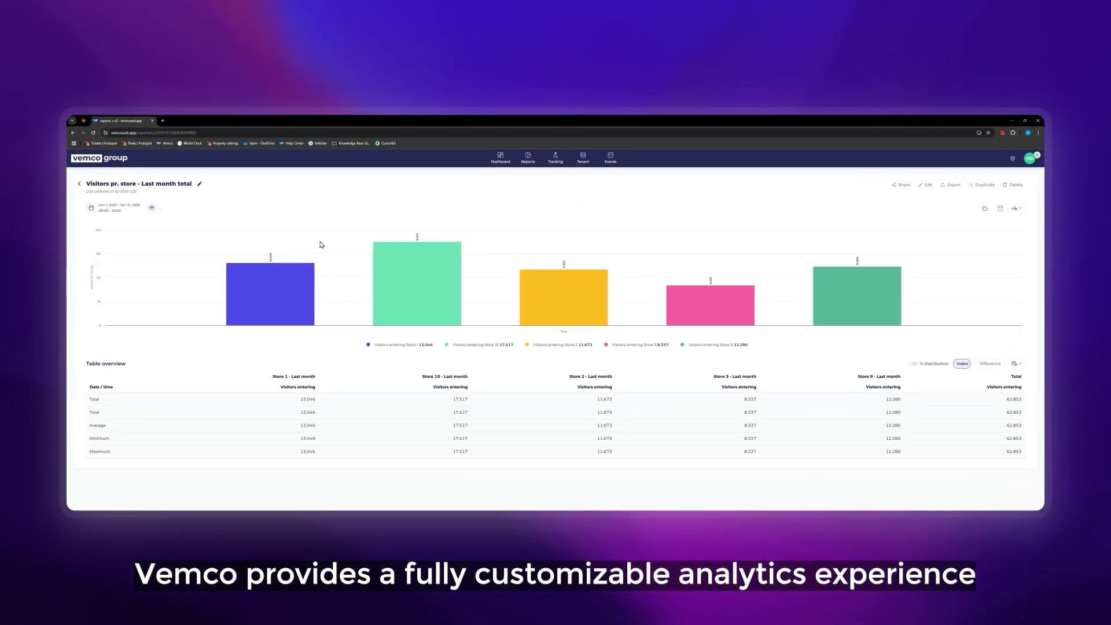
pyautogui.moveTo(278, 290)
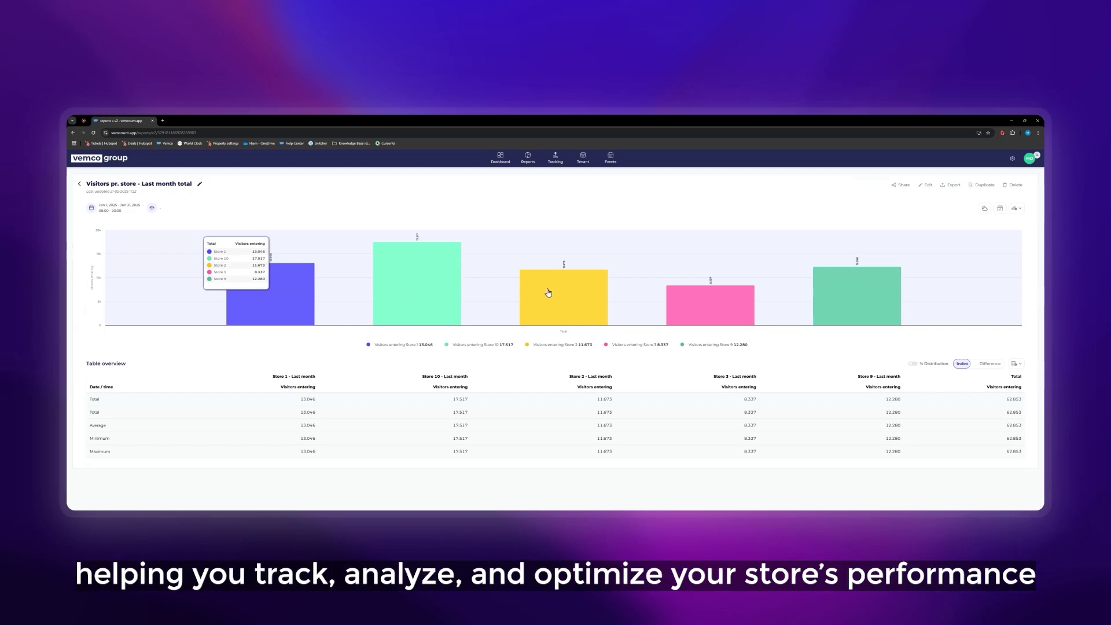